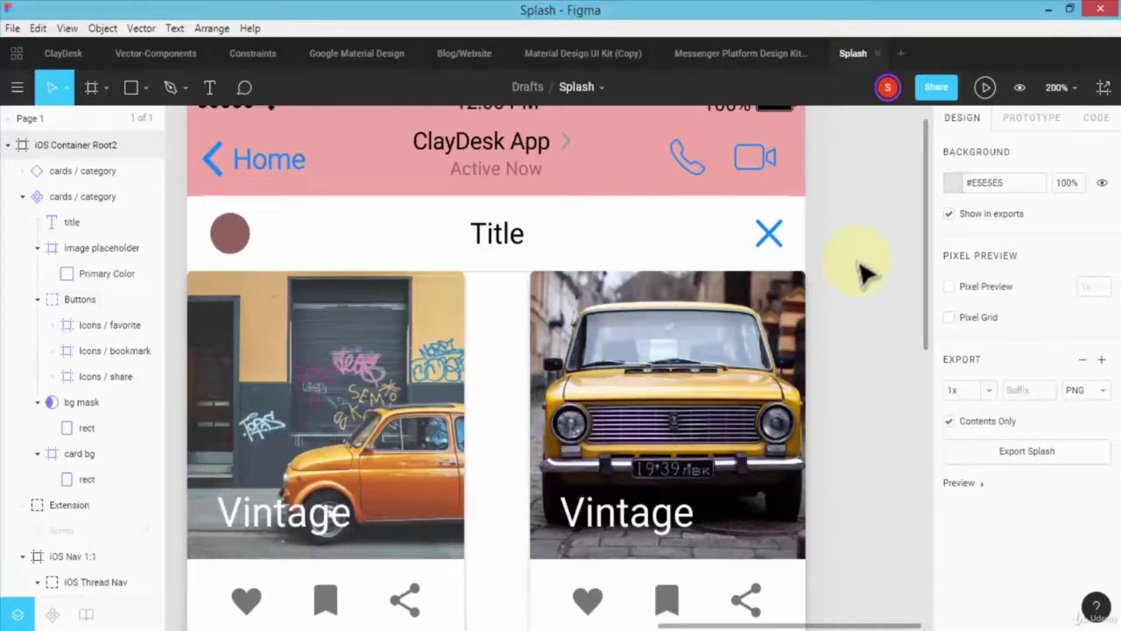
- Scroll right past the two car cards and clear the selection on empty canvas
{"action": "scroll", "coordinate": [863, 273], "scroll_direction": "down", "scroll_amount": 1}
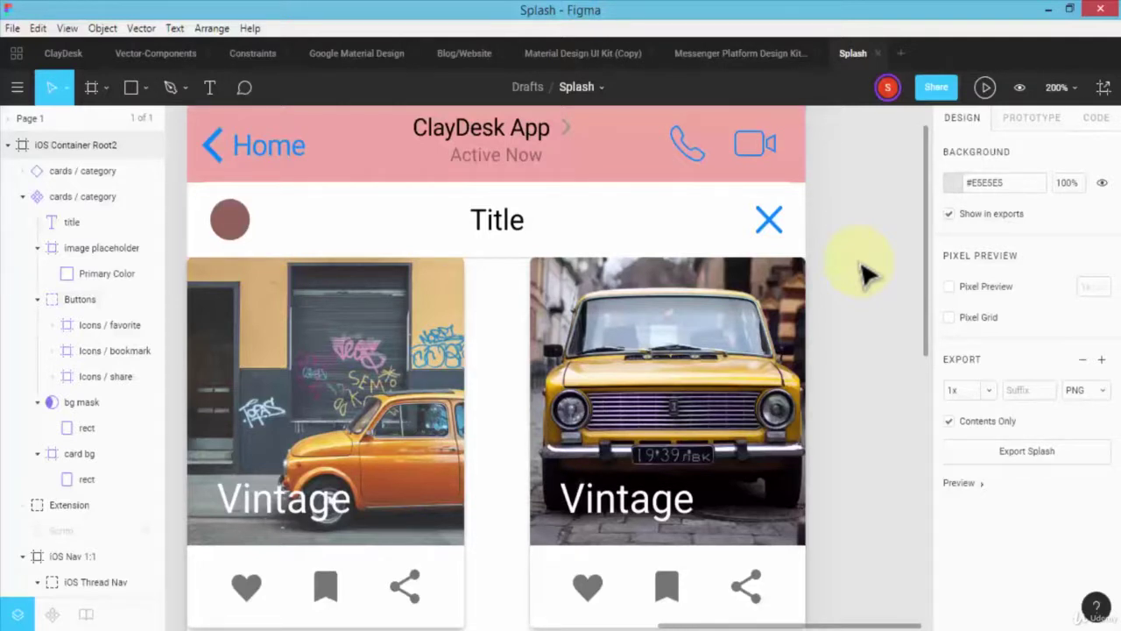
{"action": "left_click", "coordinate": [666, 361]}
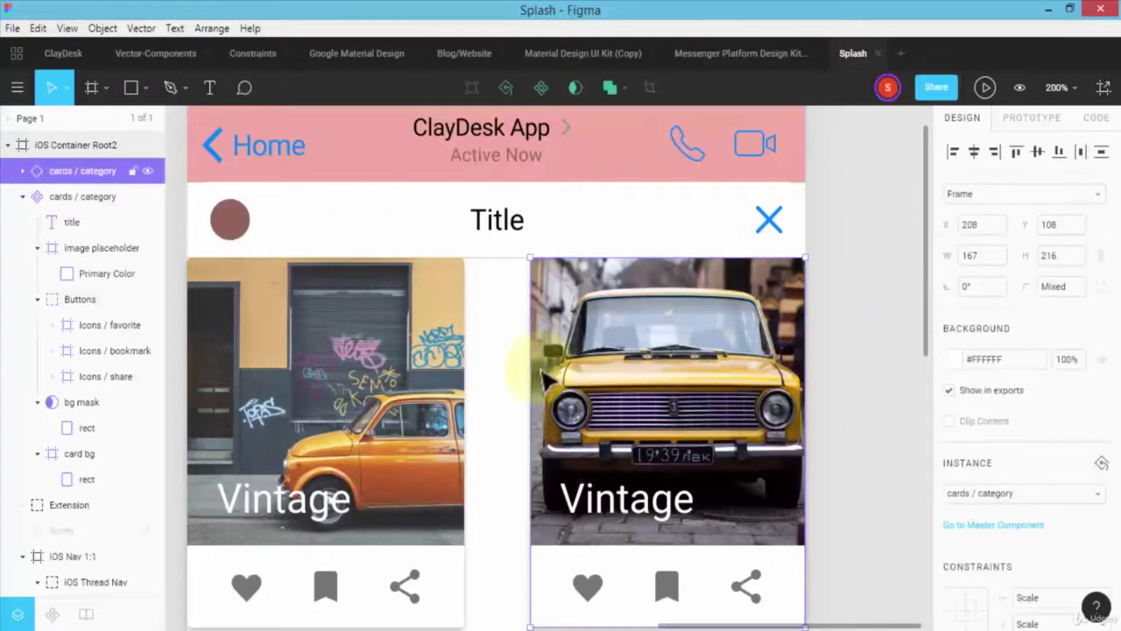
{"action": "left_click", "coordinate": [399, 381]}
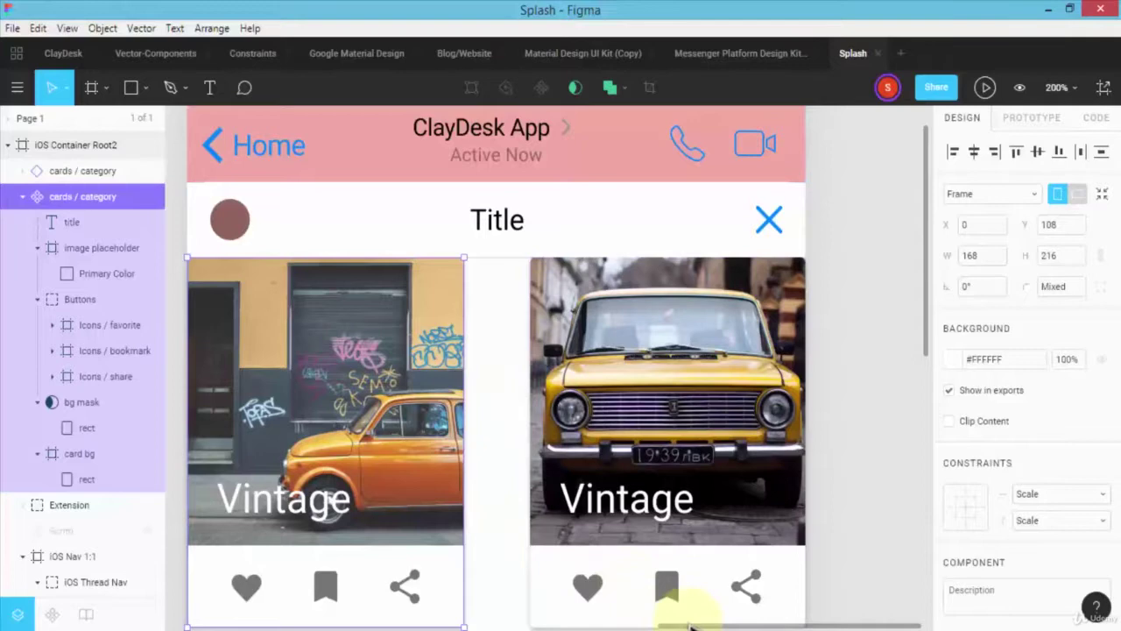
{"action": "scroll", "coordinate": [691, 628], "scroll_direction": "right", "scroll_amount": 5}
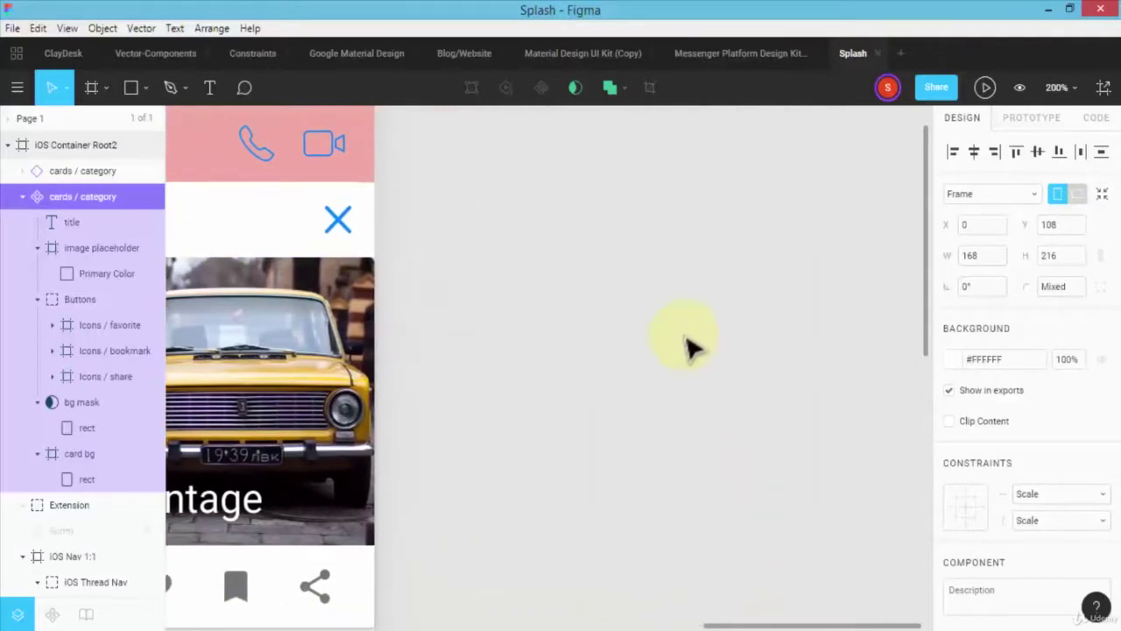
{"action": "left_click", "coordinate": [688, 347]}
- Add a blank iPhone 8 frame and draw a 172 × 172 grey circle inside it
{"action": "left_click", "coordinate": [92, 86]}
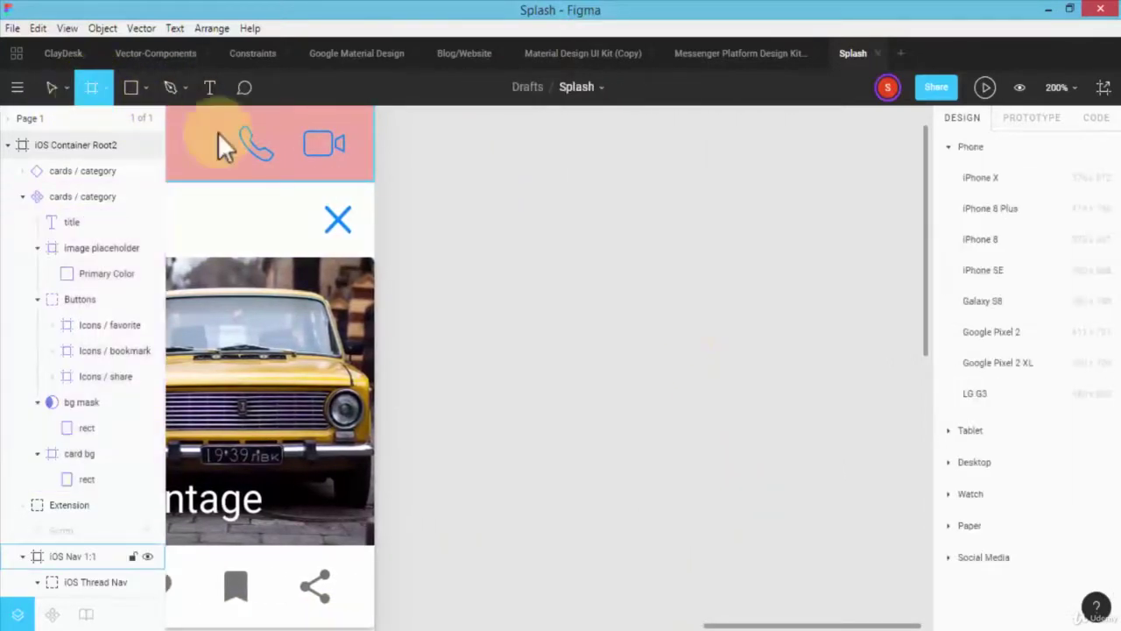
{"action": "left_click", "coordinate": [996, 242]}
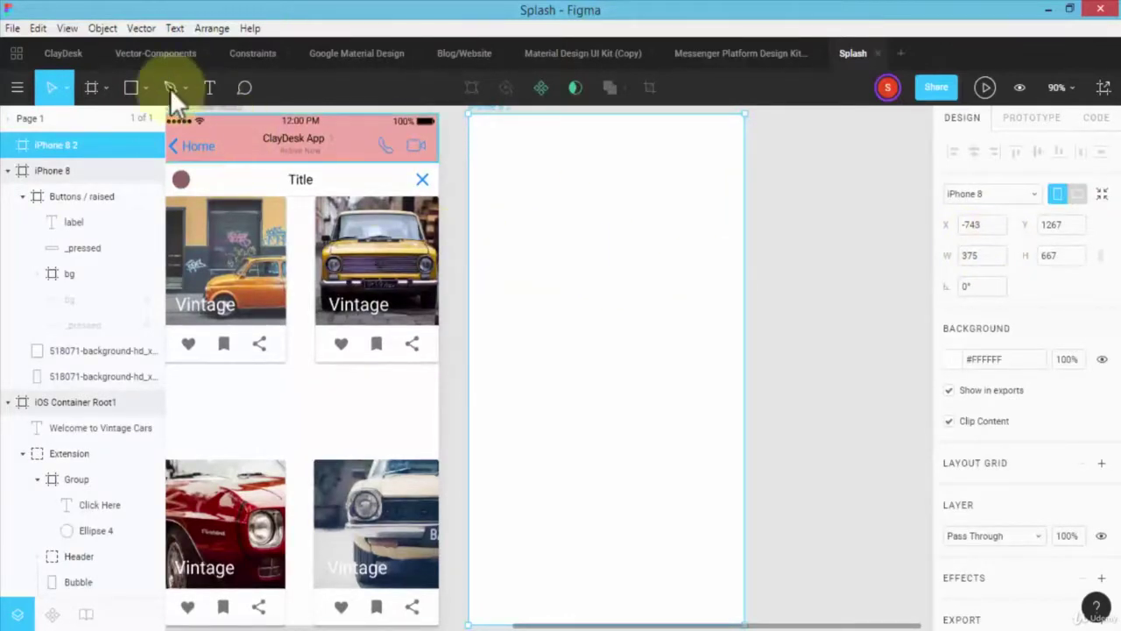
{"action": "left_click", "coordinate": [129, 88]}
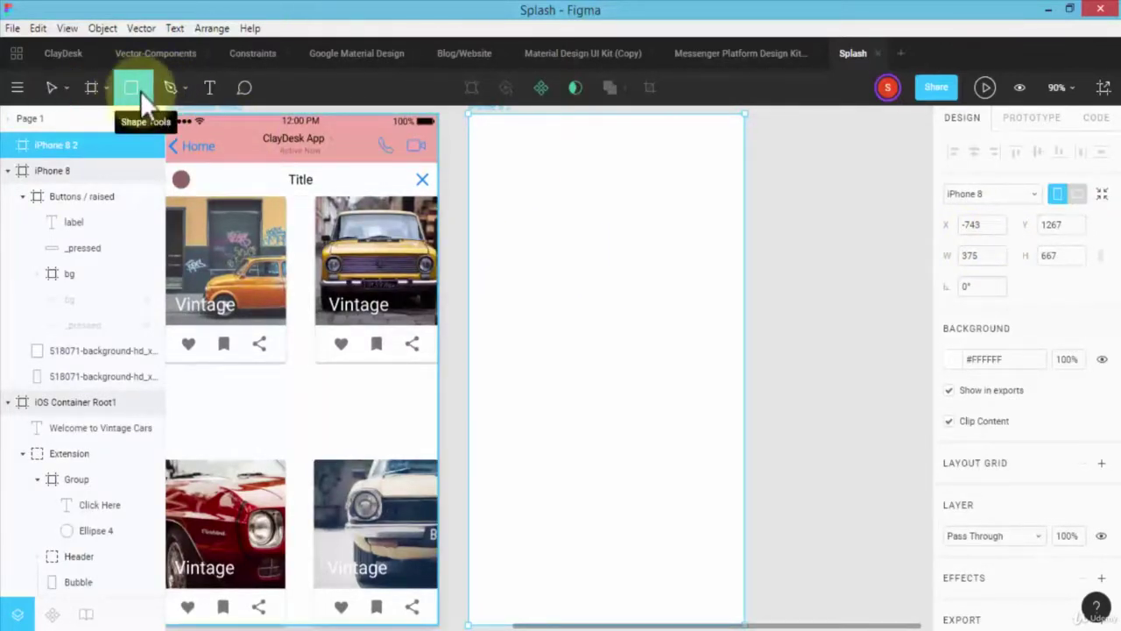
{"action": "left_click", "coordinate": [146, 90]}
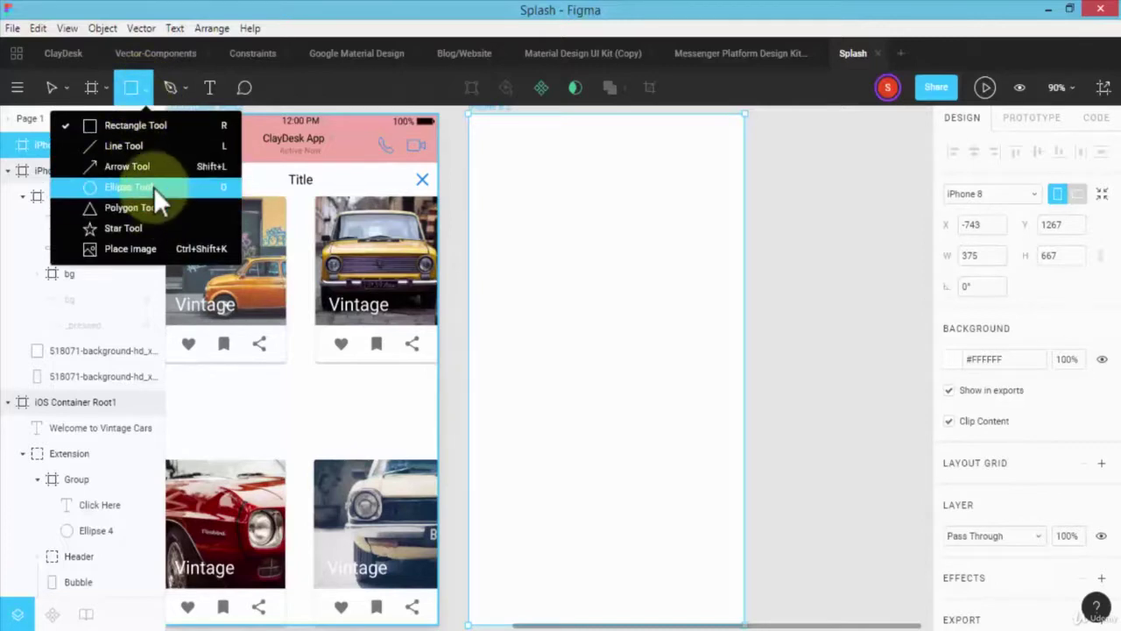
{"action": "left_click", "coordinate": [154, 186]}
{"action": "left_click_drag", "start_coordinate": [521, 245], "coordinate": [648, 376]}
{"action": "key", "text": "shift"}
- Move the circle left and paste a copy placed to its right
{"action": "left_click_drag", "start_coordinate": [583, 310], "coordinate": [550, 308]}
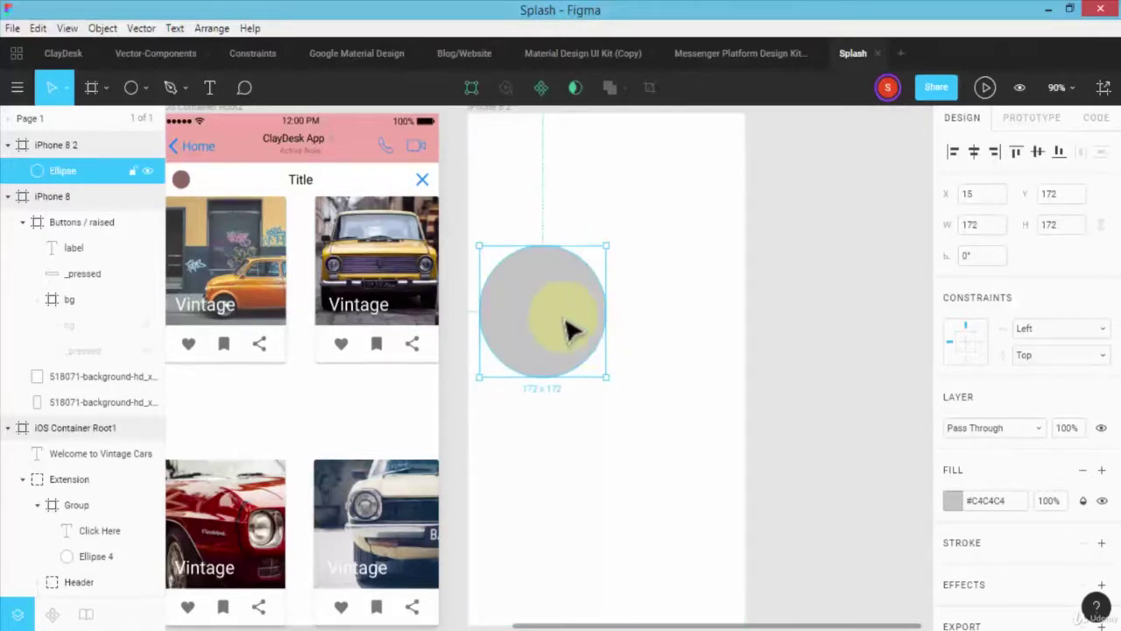
{"action": "key", "text": "ctrl+v"}
{"action": "left_click_drag", "start_coordinate": [574, 318], "coordinate": [686, 315]}
- Select only the left circle and open the Boolean operations menu
{"action": "left_click", "coordinate": [558, 341]}
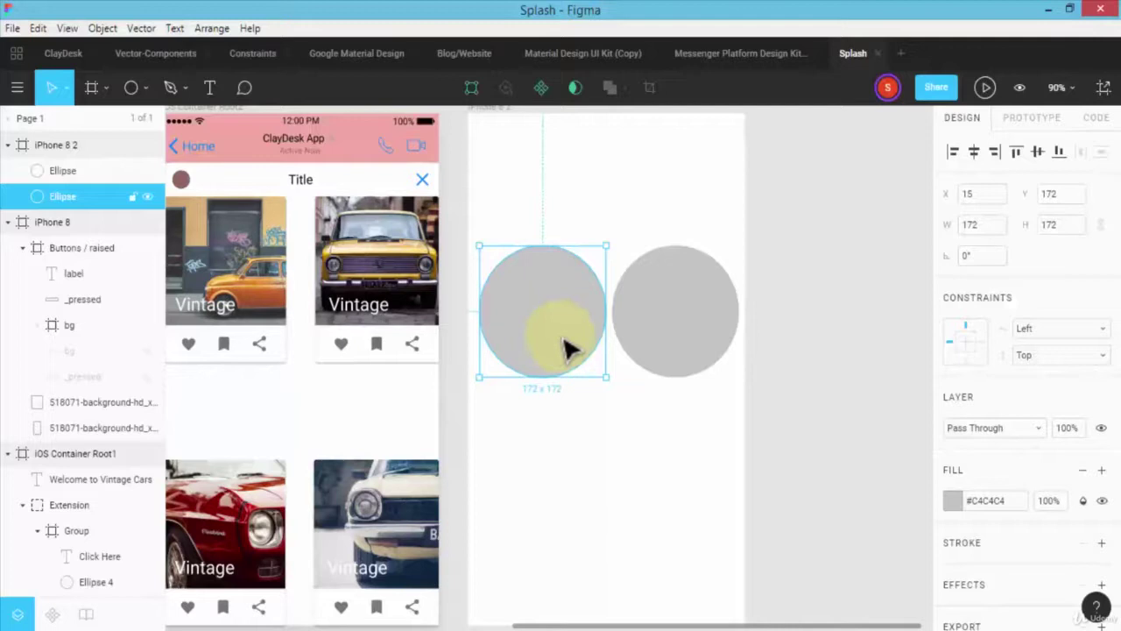
{"action": "left_click", "coordinate": [658, 347]}
{"action": "left_click", "coordinate": [574, 337], "text": "shift"}
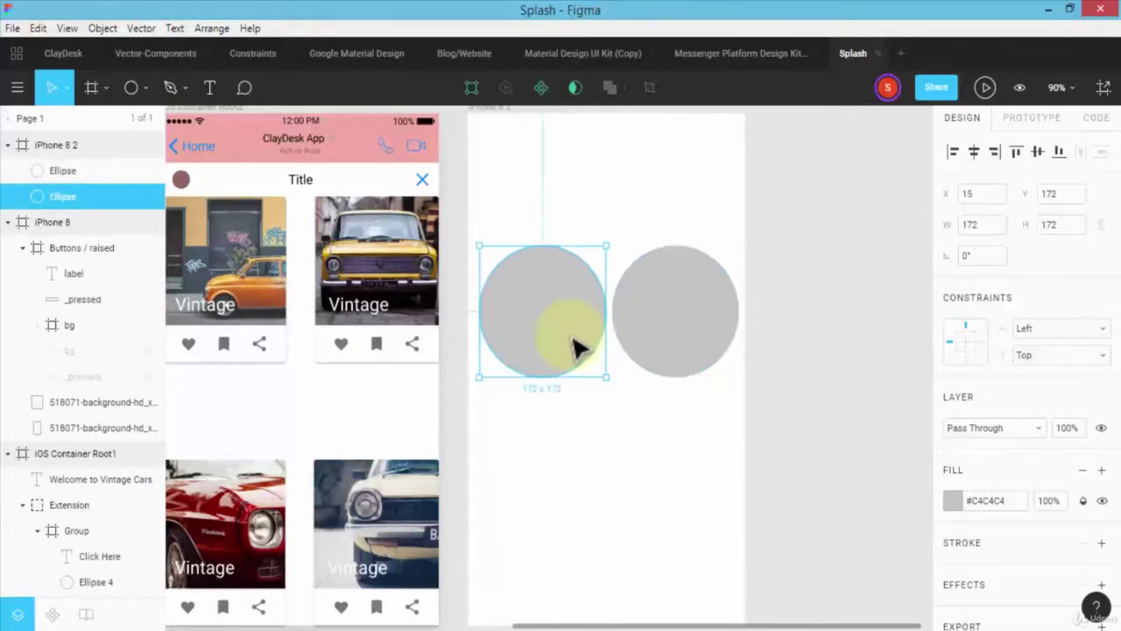
{"action": "left_click", "coordinate": [714, 320]}
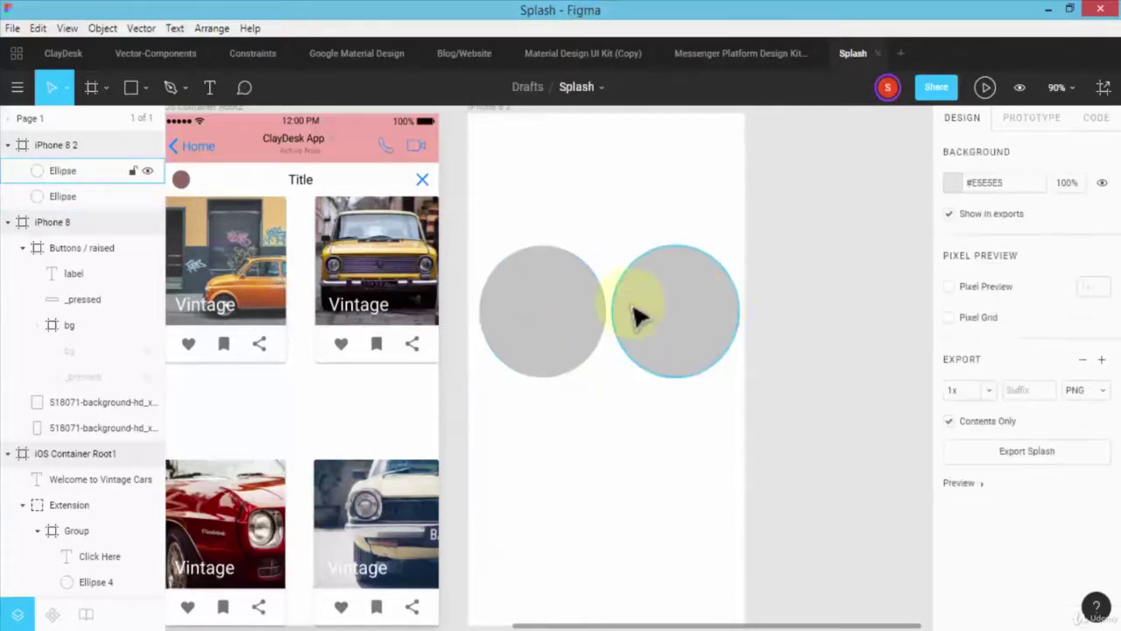
{"action": "left_click", "coordinate": [581, 325]}
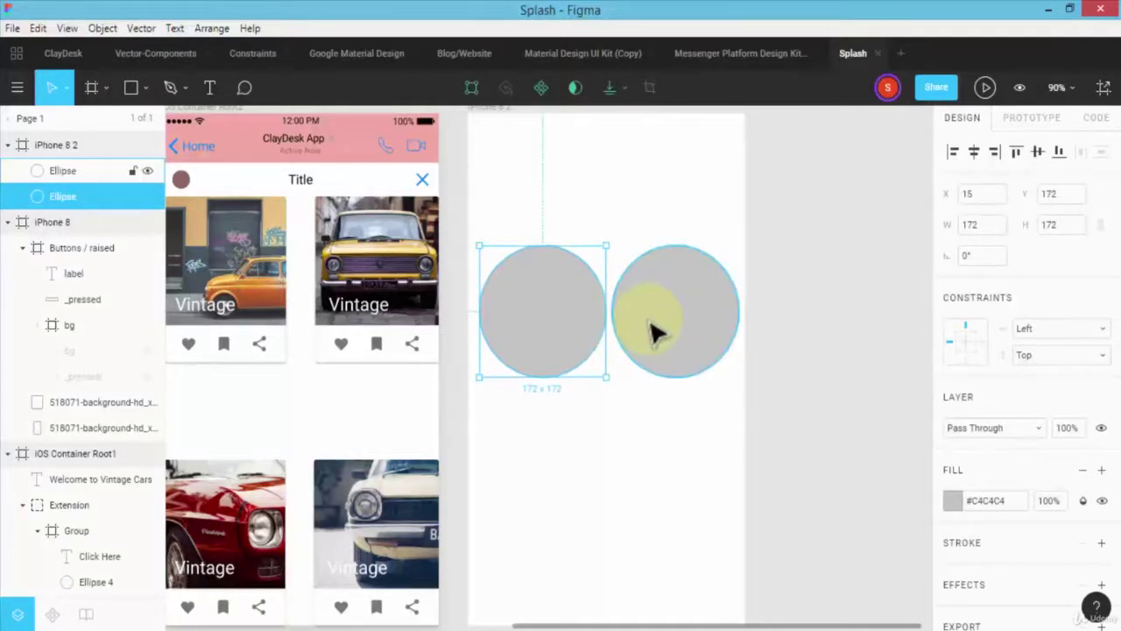
{"action": "left_click", "coordinate": [624, 90]}
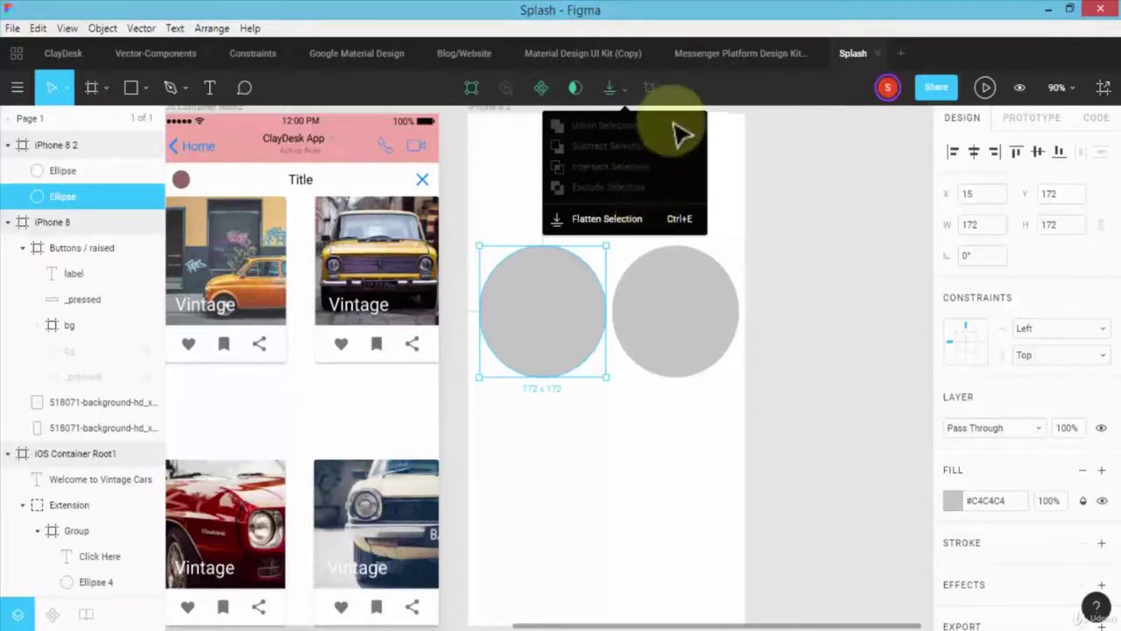
- Drag the right circle over the left one, zoom to 200%, and select both circles
{"action": "left_click", "coordinate": [638, 303]}
{"action": "left_click", "coordinate": [584, 312]}
{"action": "left_click", "coordinate": [640, 308]}
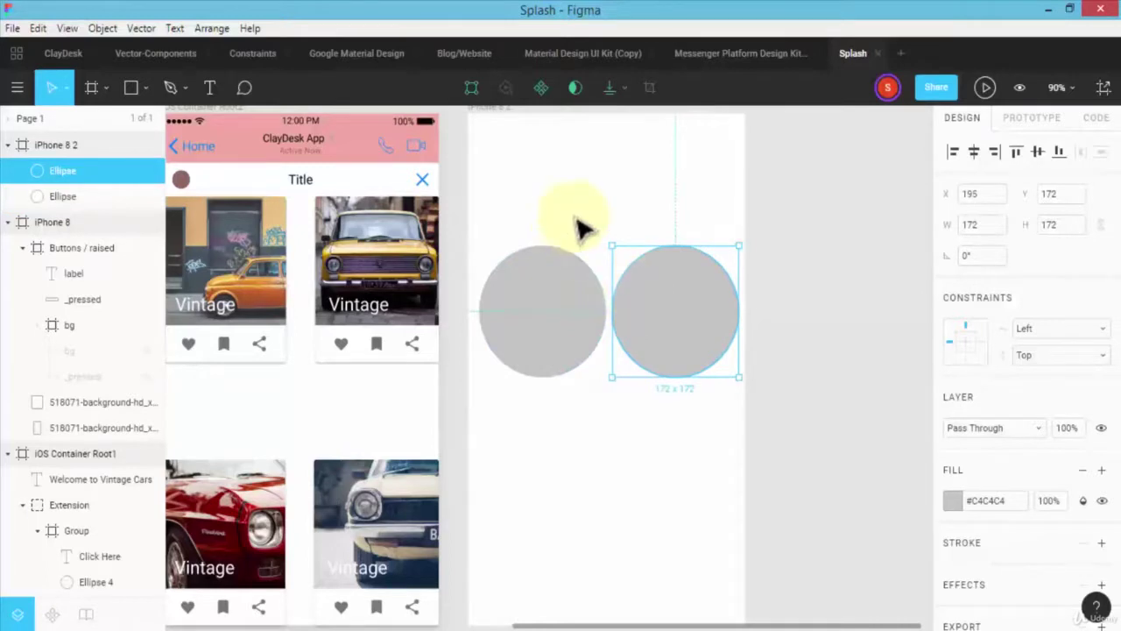
{"action": "scroll", "coordinate": [581, 228], "scroll_direction": "up", "scroll_amount": 1}
{"action": "left_click_drag", "start_coordinate": [671, 331], "coordinate": [631, 327]}
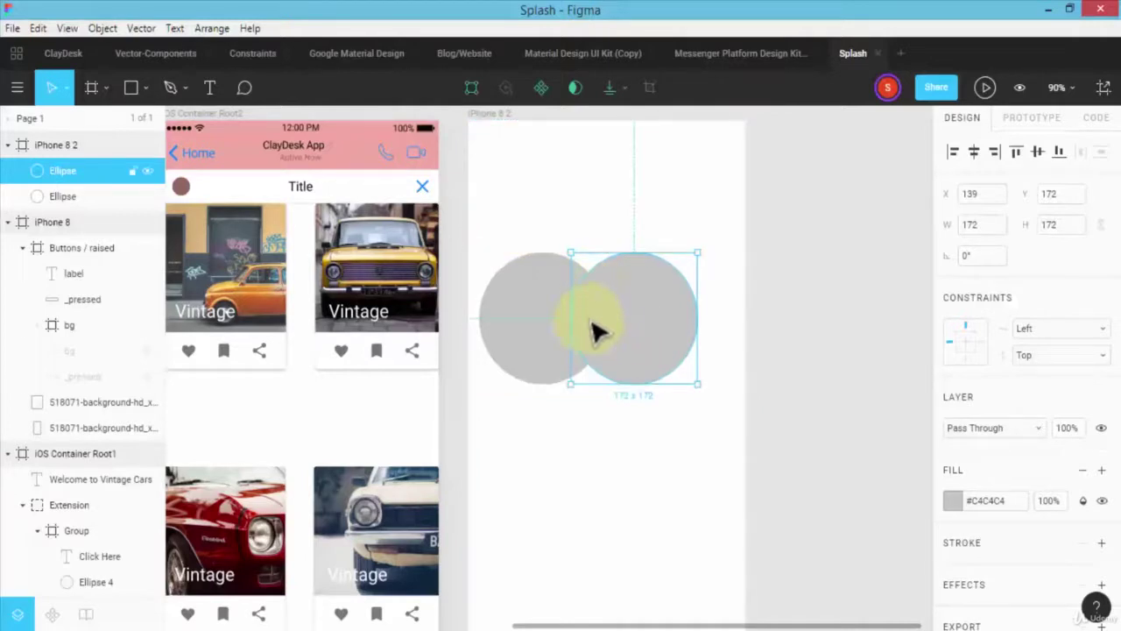
{"action": "key", "text": "ctrl+plus"}
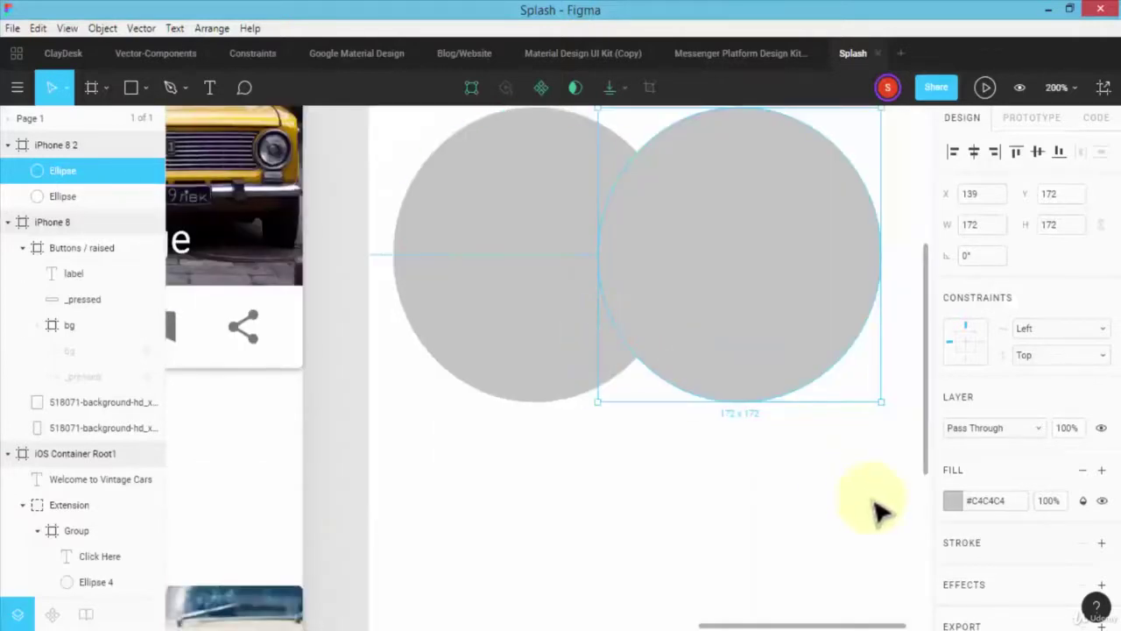
{"action": "scroll", "coordinate": [901, 401], "scroll_direction": "up", "scroll_amount": 4}
{"action": "scroll", "coordinate": [902, 406], "scroll_direction": "down", "scroll_amount": 1}
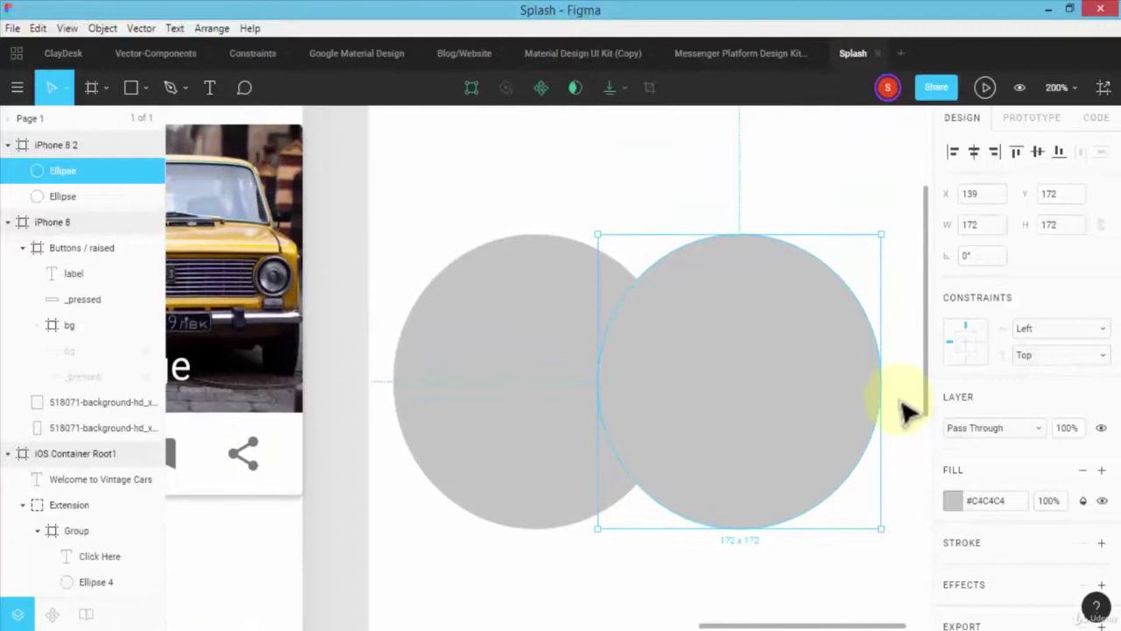
{"action": "mouse_move", "coordinate": [768, 626]}
{"action": "left_mouse_down"}
{"action": "mouse_move", "coordinate": [785, 627]}
{"action": "mouse_move", "coordinate": [777, 627]}
{"action": "left_mouse_up"}
{"action": "scroll", "coordinate": [525, 306], "scroll_direction": "up", "scroll_amount": 1}
{"action": "scroll", "coordinate": [526, 305], "scroll_direction": "down", "scroll_amount": 1}
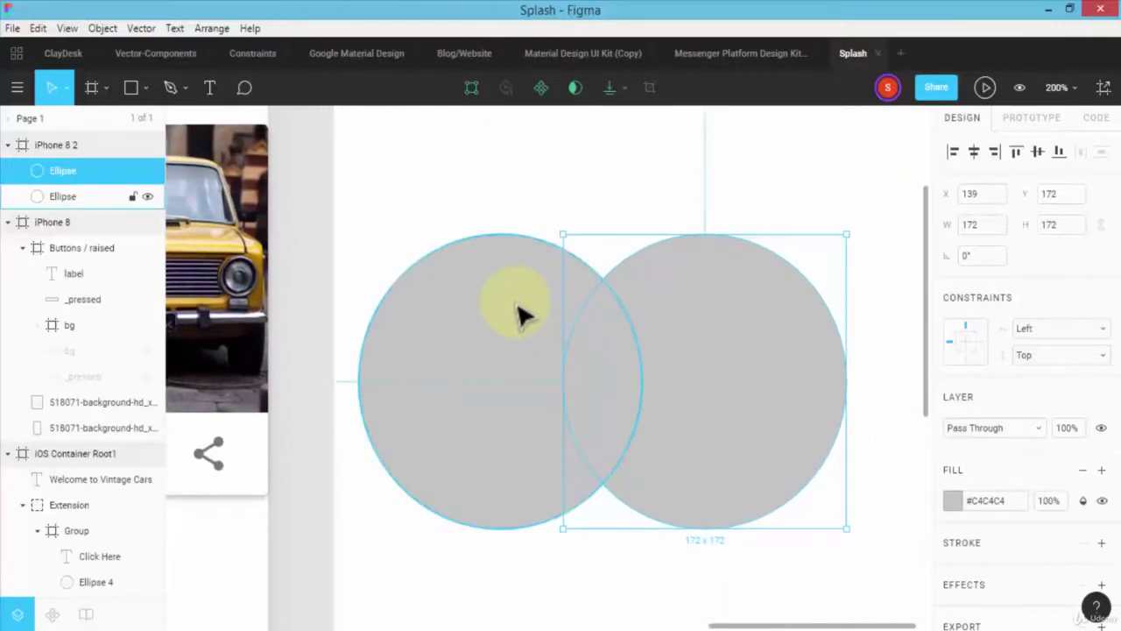
{"action": "left_click", "coordinate": [468, 333], "text": "shift"}
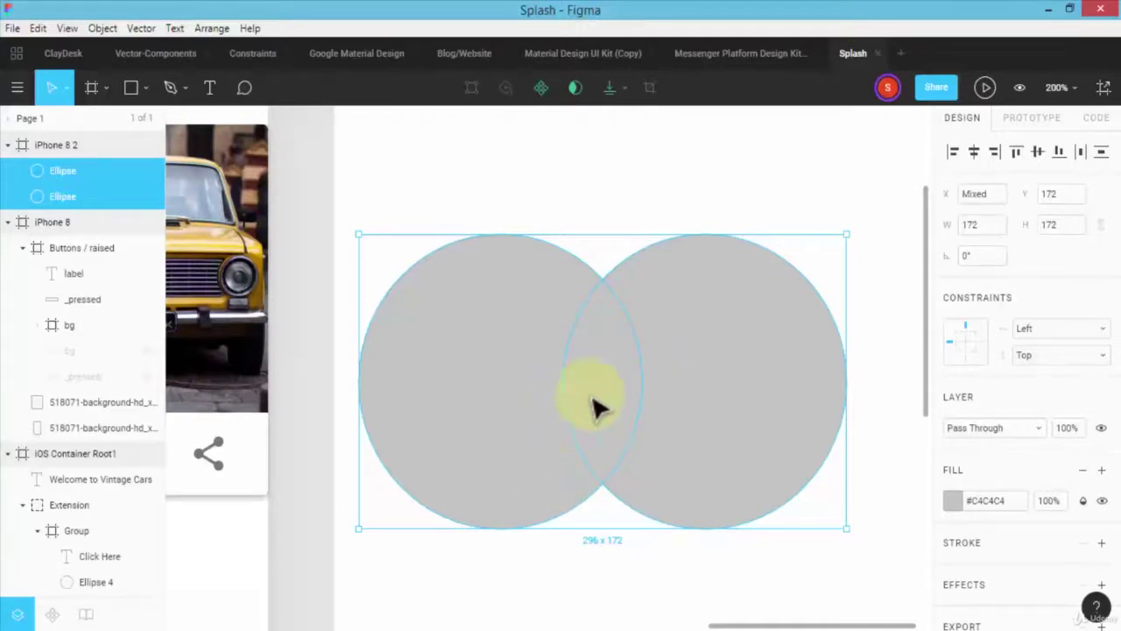
- Union the circles, nudge the shape up, then switch to Subtract for a 148 × 172 crescent
{"action": "left_click", "coordinate": [627, 91]}
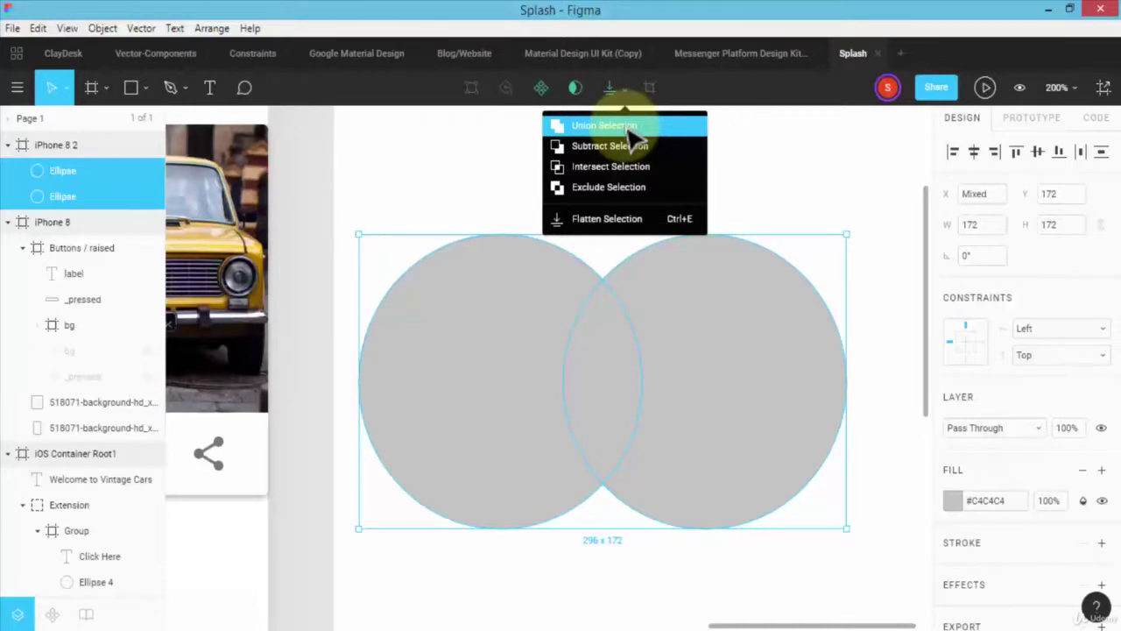
{"action": "left_click", "coordinate": [630, 129]}
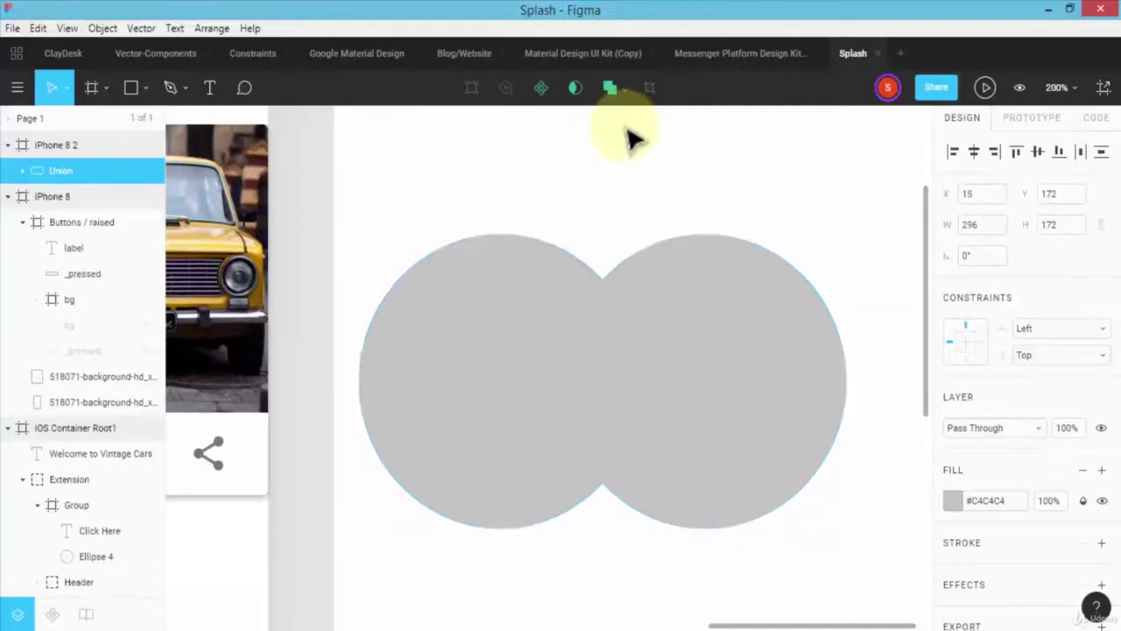
{"action": "left_click_drag", "start_coordinate": [618, 366], "coordinate": [626, 345]}
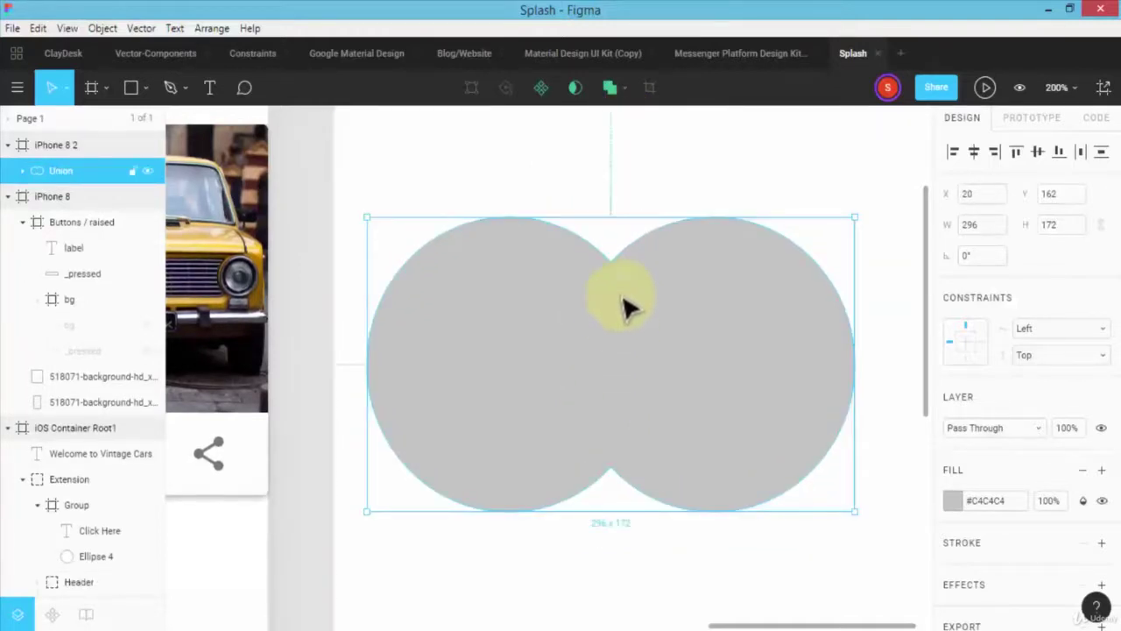
{"action": "left_click", "coordinate": [628, 92]}
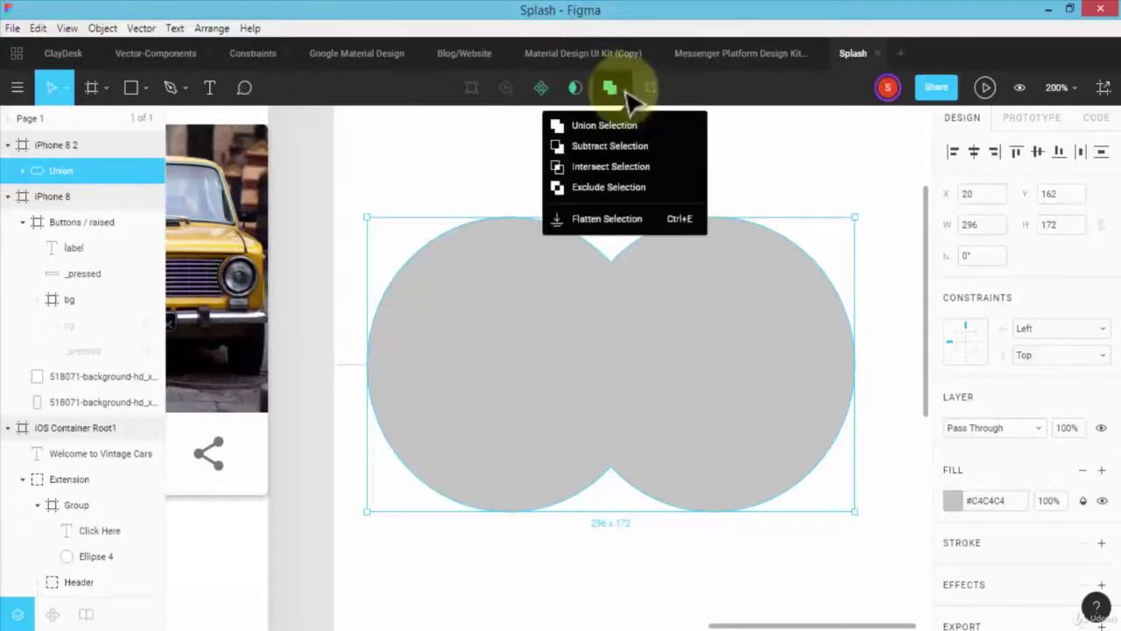
{"action": "left_click", "coordinate": [621, 147]}
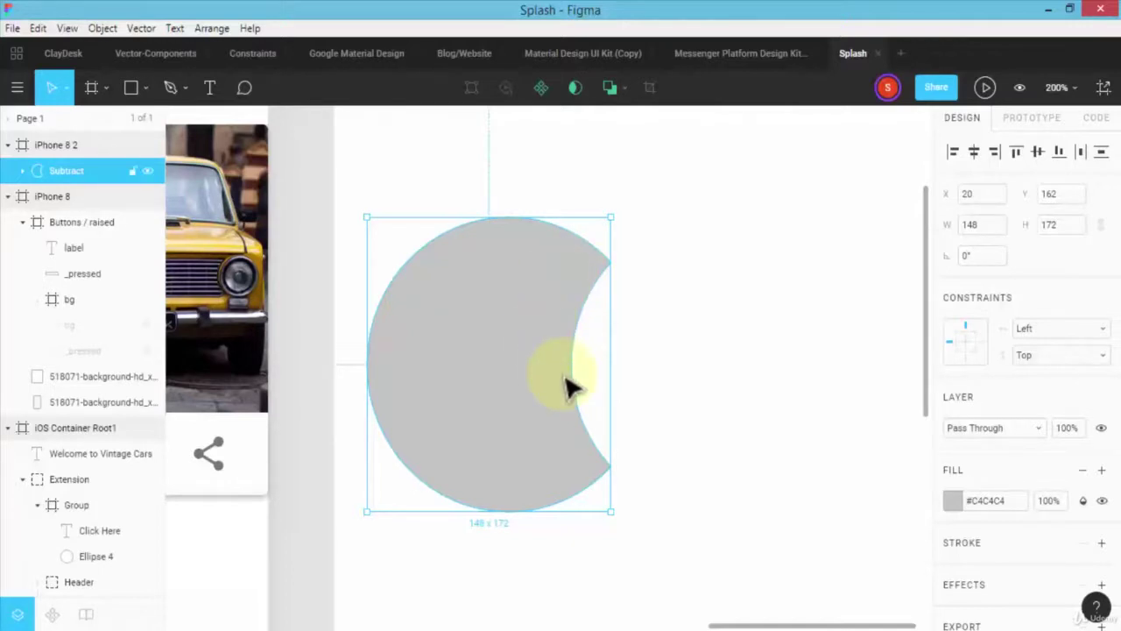
- Try Intersect, then apply Exclude and Flatten to get one 296 × 172 vector
{"action": "left_click", "coordinate": [626, 91]}
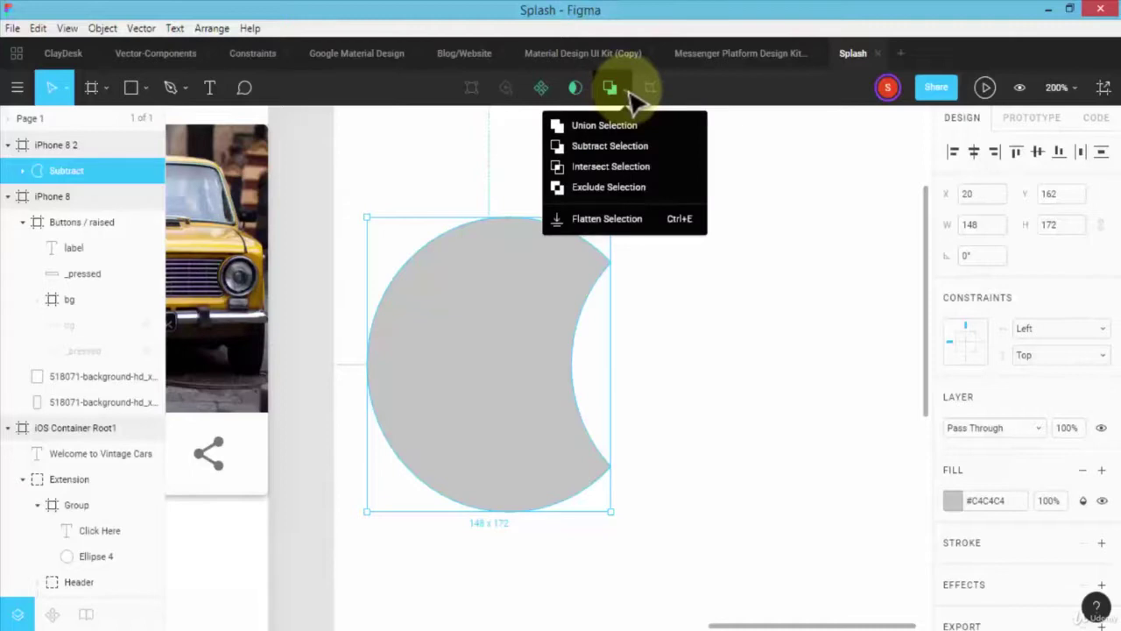
{"action": "left_click", "coordinate": [633, 174]}
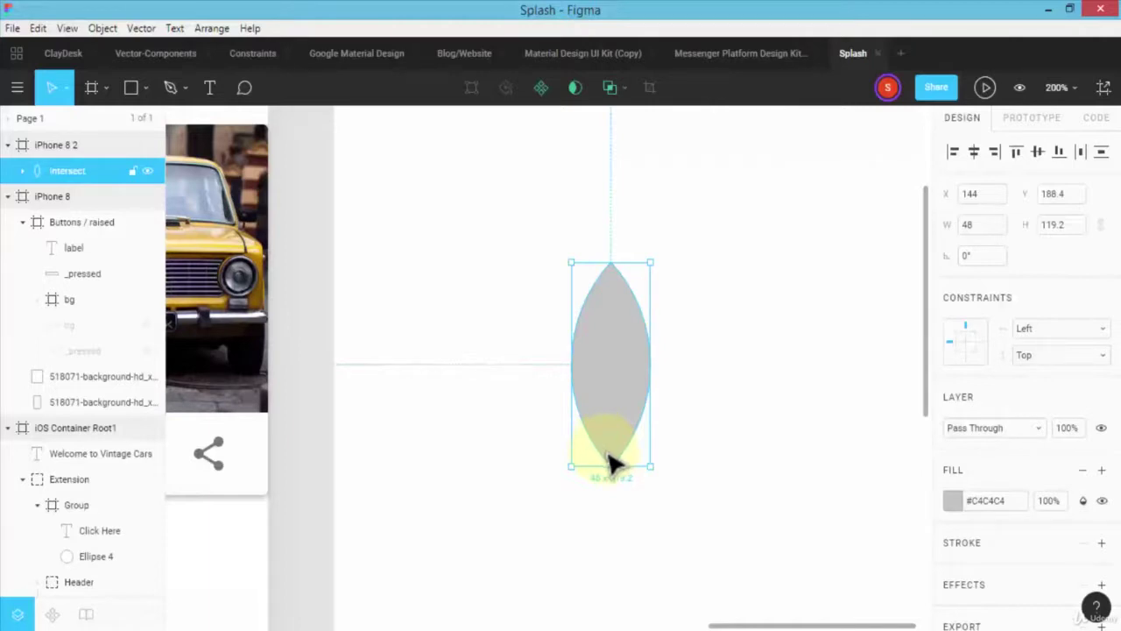
{"action": "left_click", "coordinate": [624, 87]}
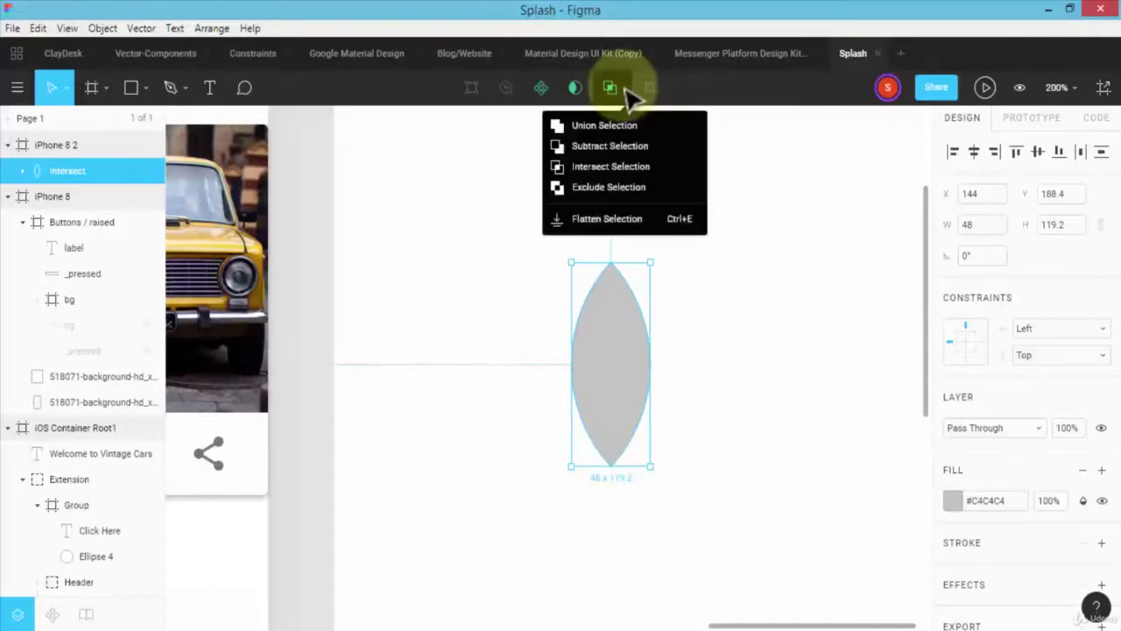
{"action": "left_click", "coordinate": [613, 189]}
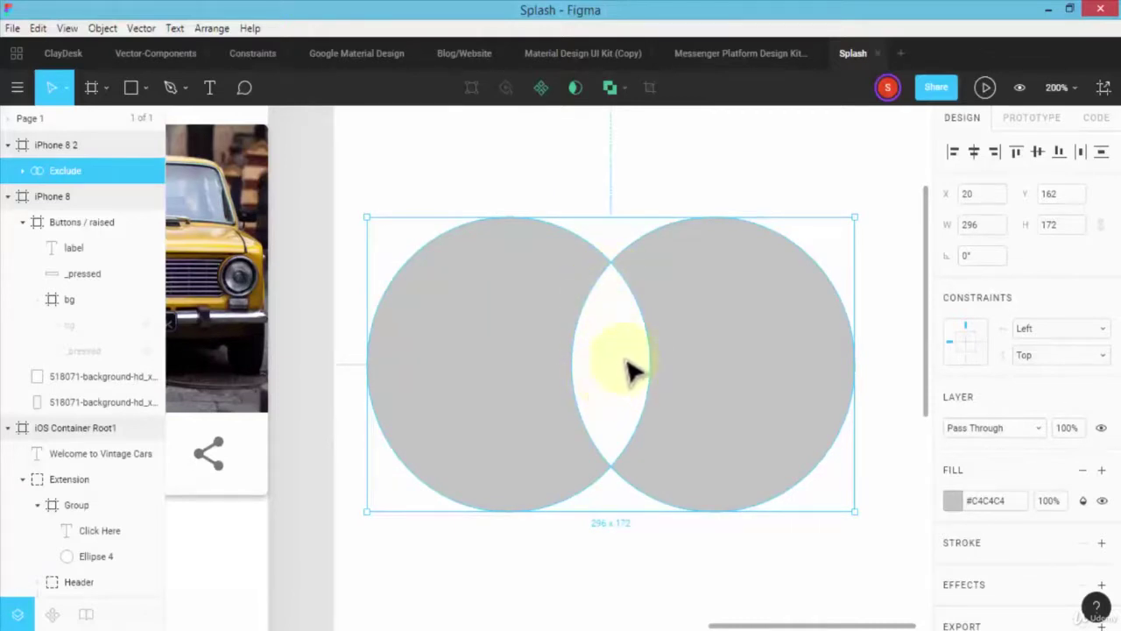
{"action": "left_click", "coordinate": [623, 88]}
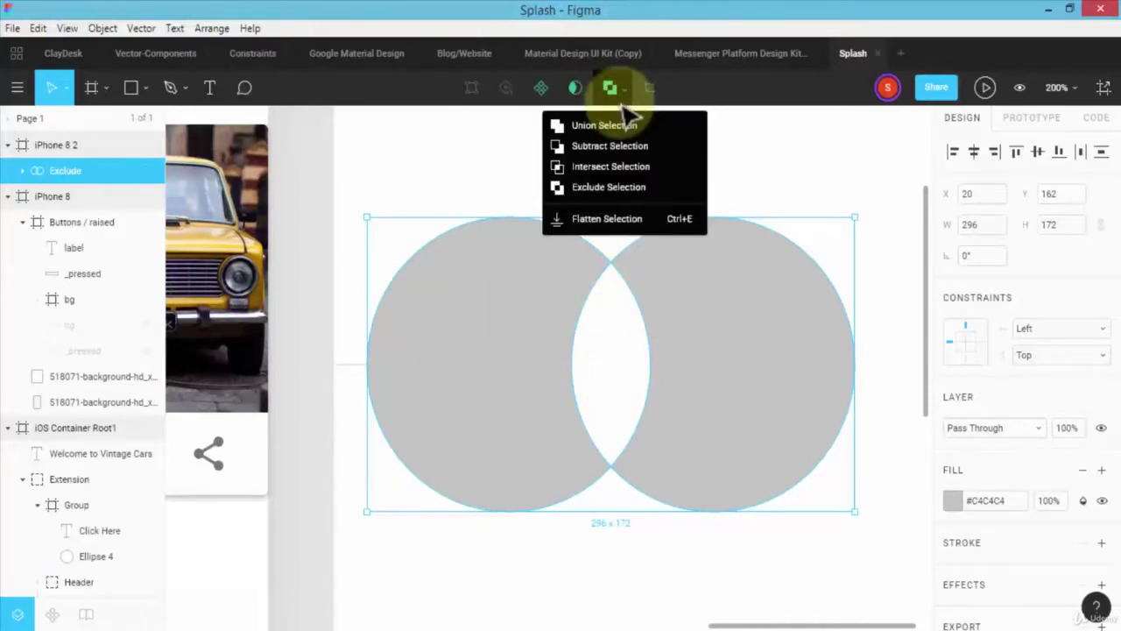
{"action": "left_click", "coordinate": [622, 220]}
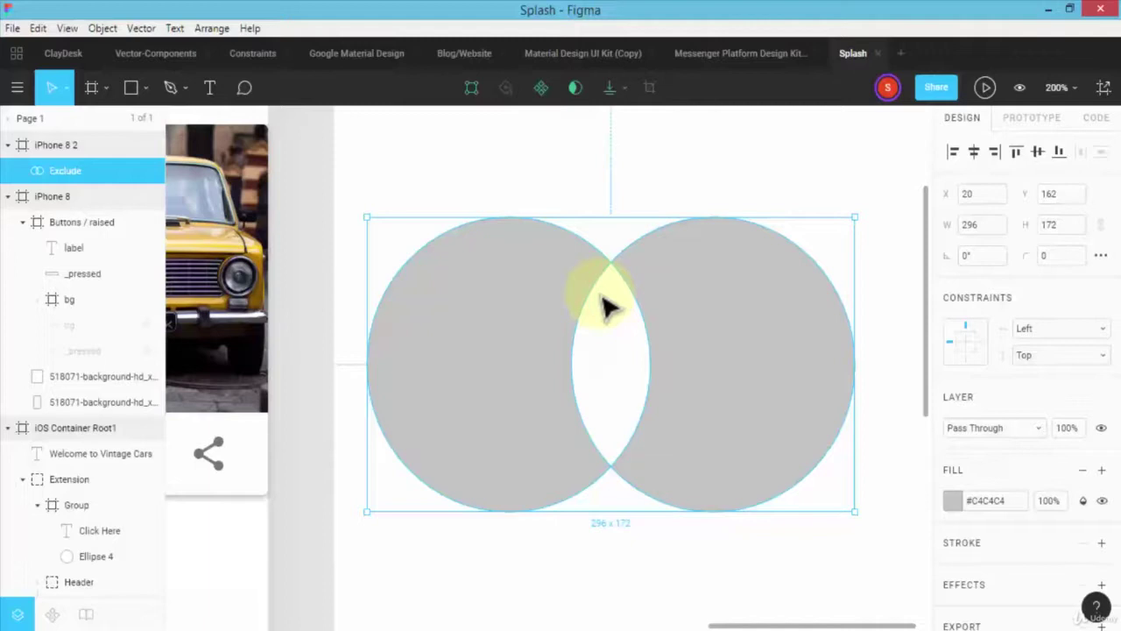
- Edit the vector's points, pulling the left lobe's upper-left edge inward into a dent
{"action": "double_click", "coordinate": [534, 353]}
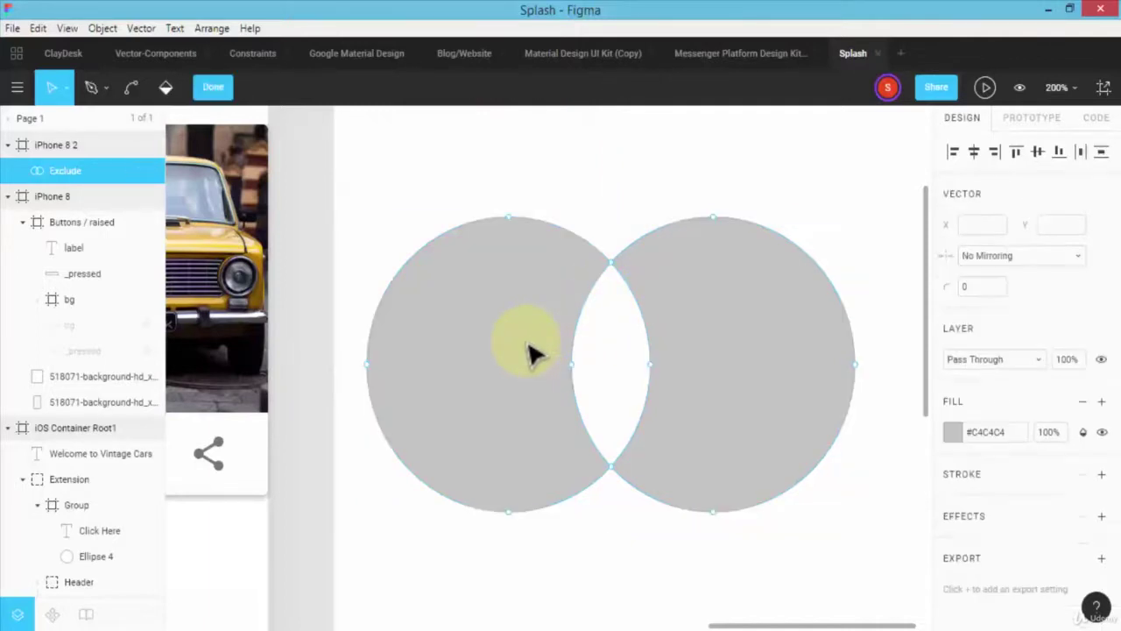
{"action": "key", "text": "ctrl+a"}
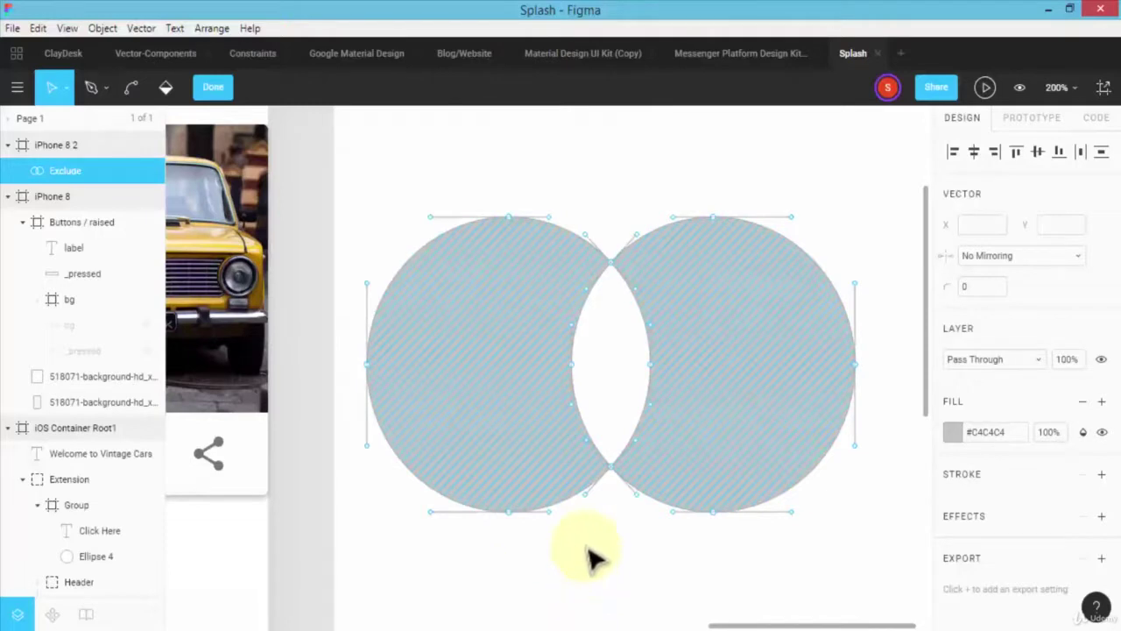
{"action": "key", "text": "Escape"}
{"action": "double_click", "coordinate": [520, 401]}
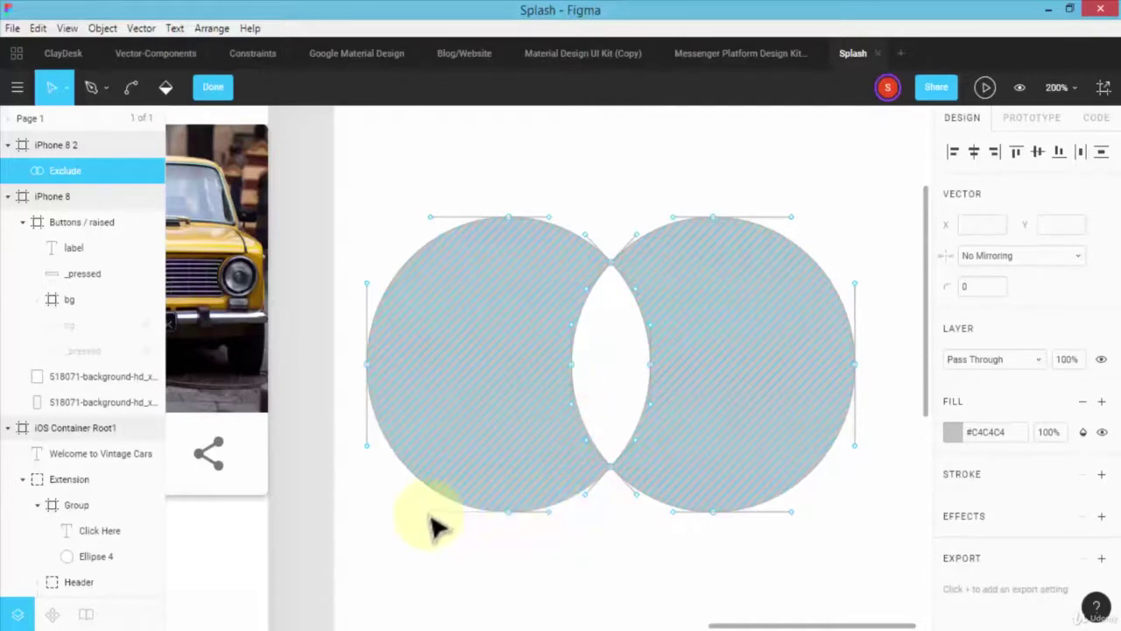
{"action": "left_click_drag", "start_coordinate": [436, 517], "coordinate": [388, 490]}
{"action": "key", "text": "ctrl+z"}
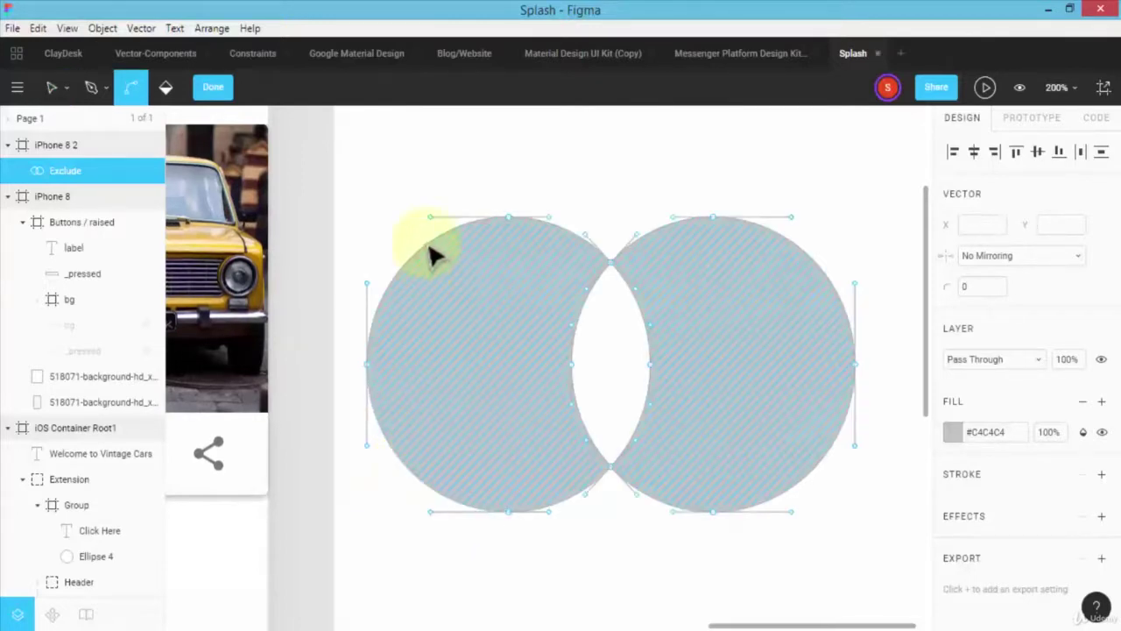
{"action": "left_click_drag", "start_coordinate": [433, 220], "coordinate": [497, 330]}
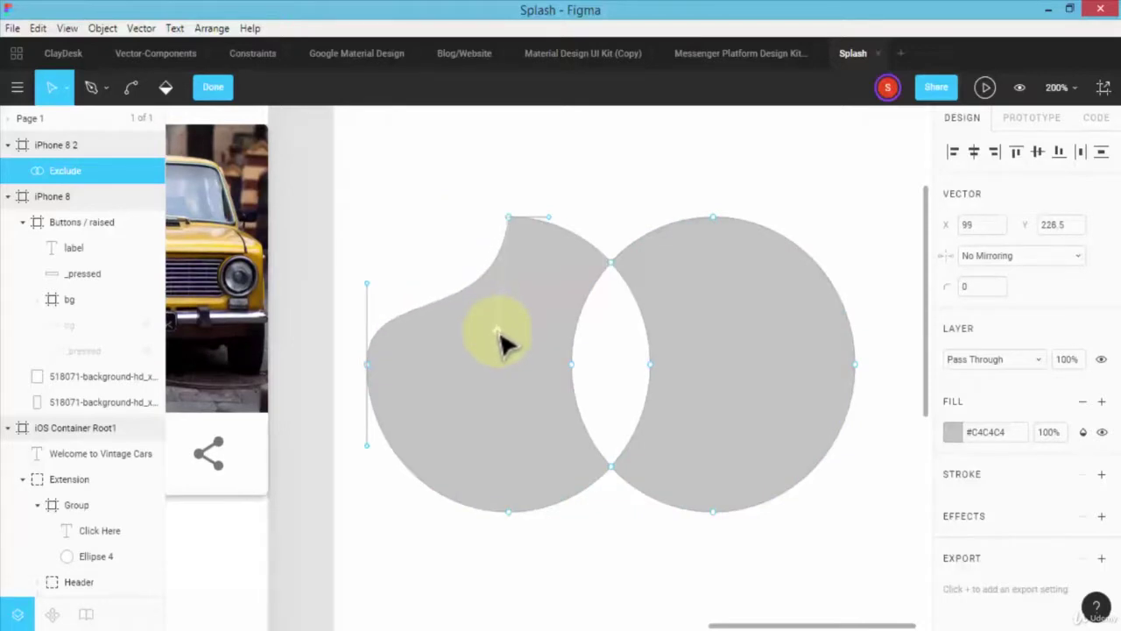
- Change the Exclude vector's fill to the red #EB5757 swatch
{"action": "left_click", "coordinate": [953, 431]}
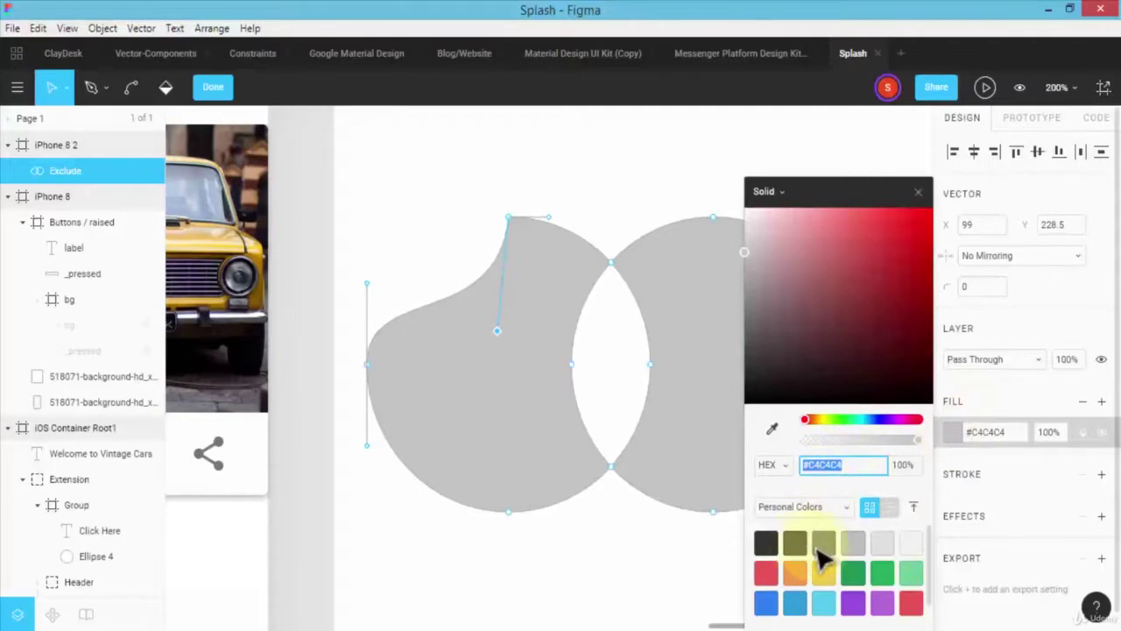
{"action": "left_click", "coordinate": [766, 573]}
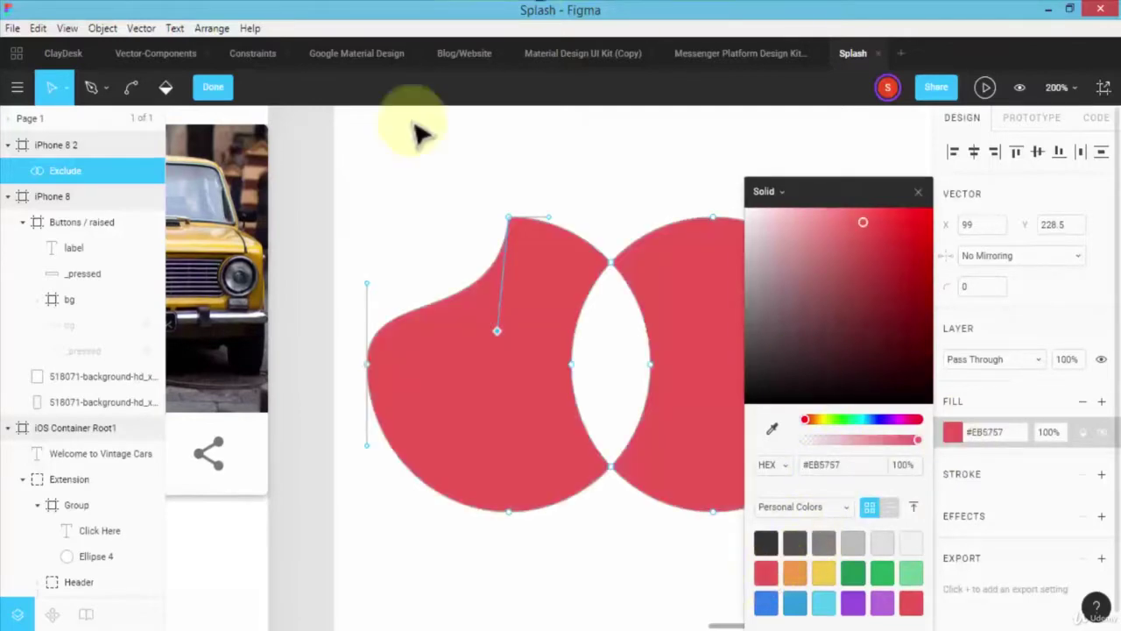
{"action": "left_click", "coordinate": [551, 363]}
{"action": "key", "text": "Escape"}
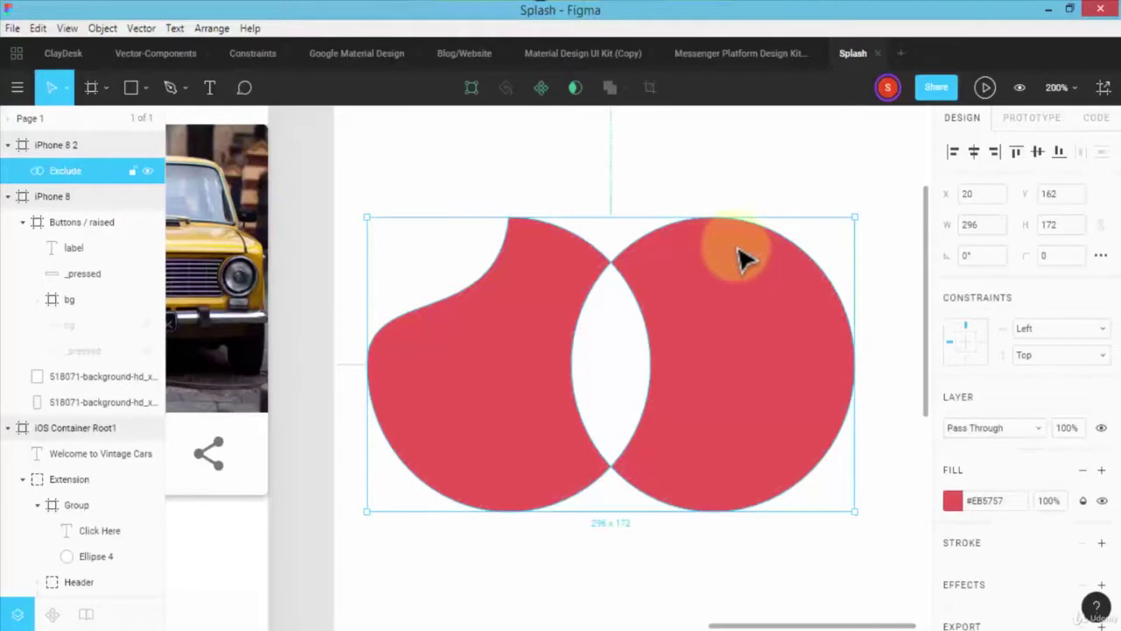
- Try bending the right lobe's top-right arc inward, then undo it and exit point editing
{"action": "double_click", "coordinate": [734, 382]}
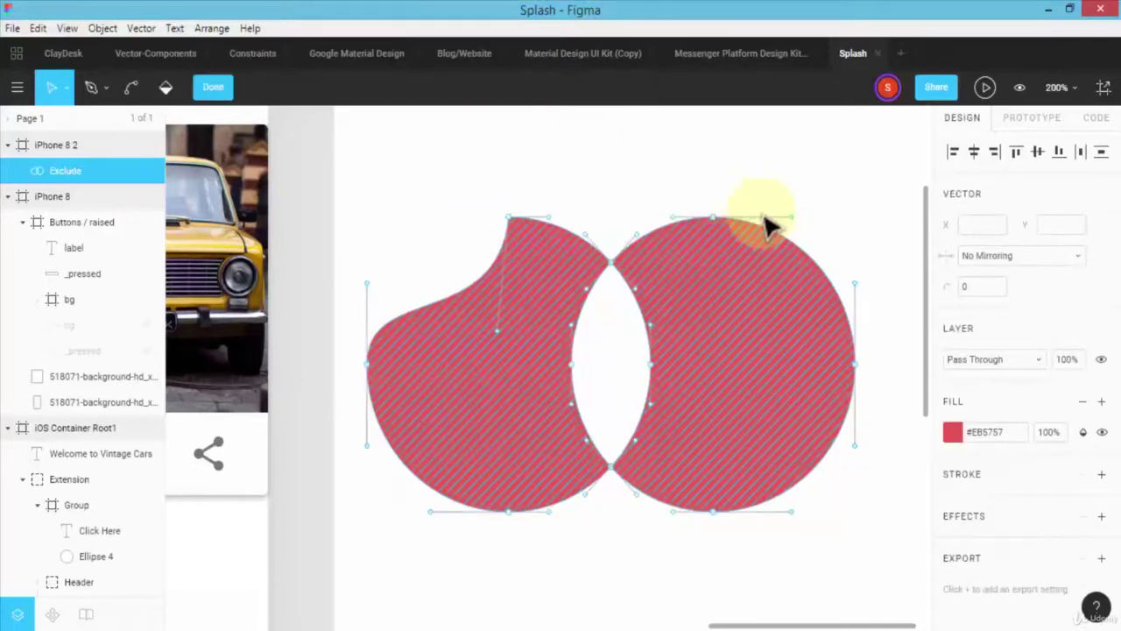
{"action": "left_click", "coordinate": [791, 232]}
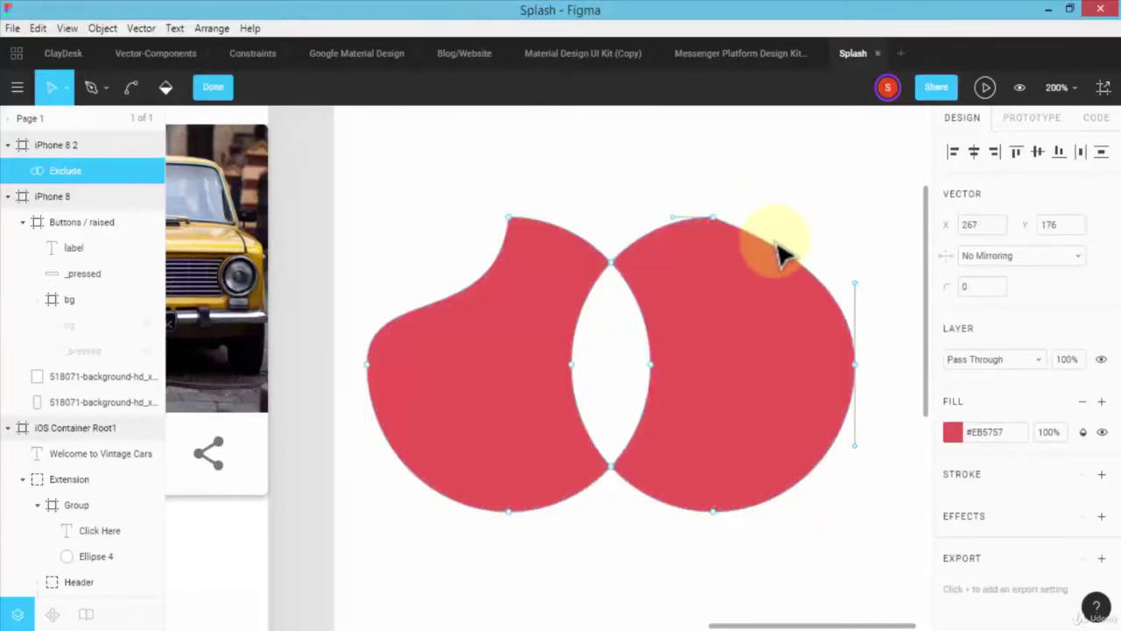
{"action": "left_click_drag", "start_coordinate": [782, 253], "coordinate": [806, 302]}
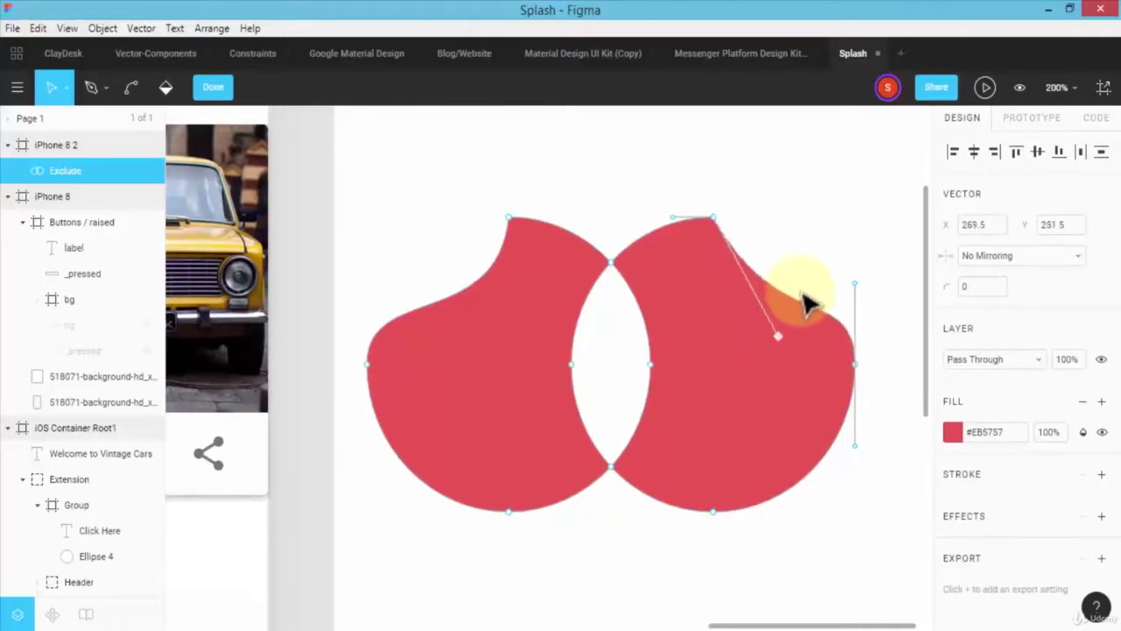
{"action": "key", "text": "ctrl+z"}
{"action": "key", "text": "ctrl+z"}
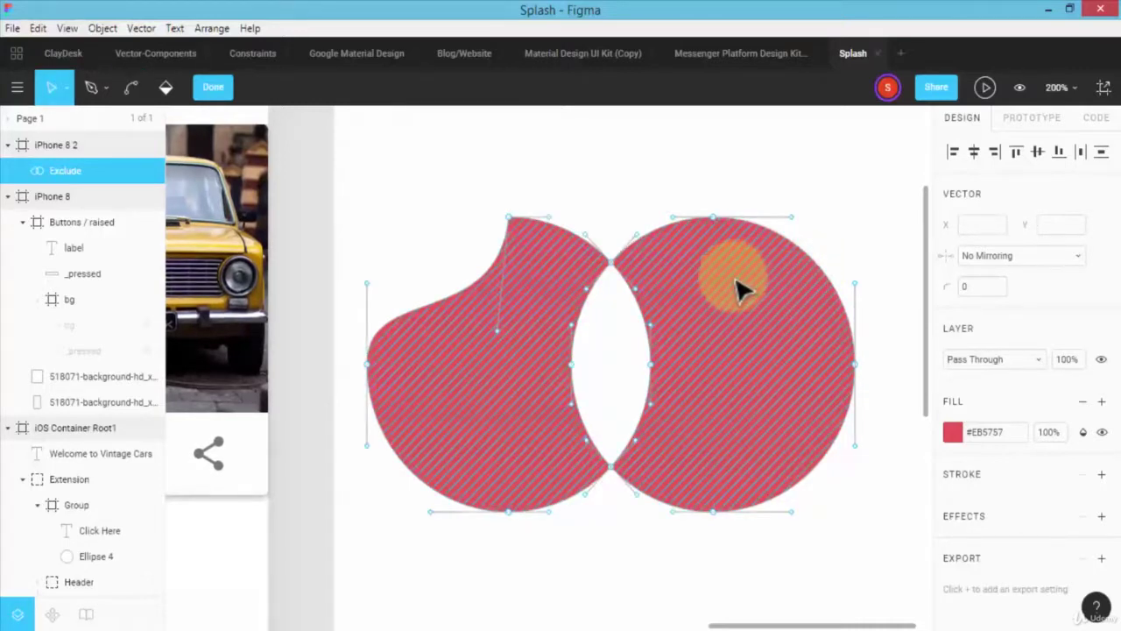
{"action": "key", "text": "Escape"}
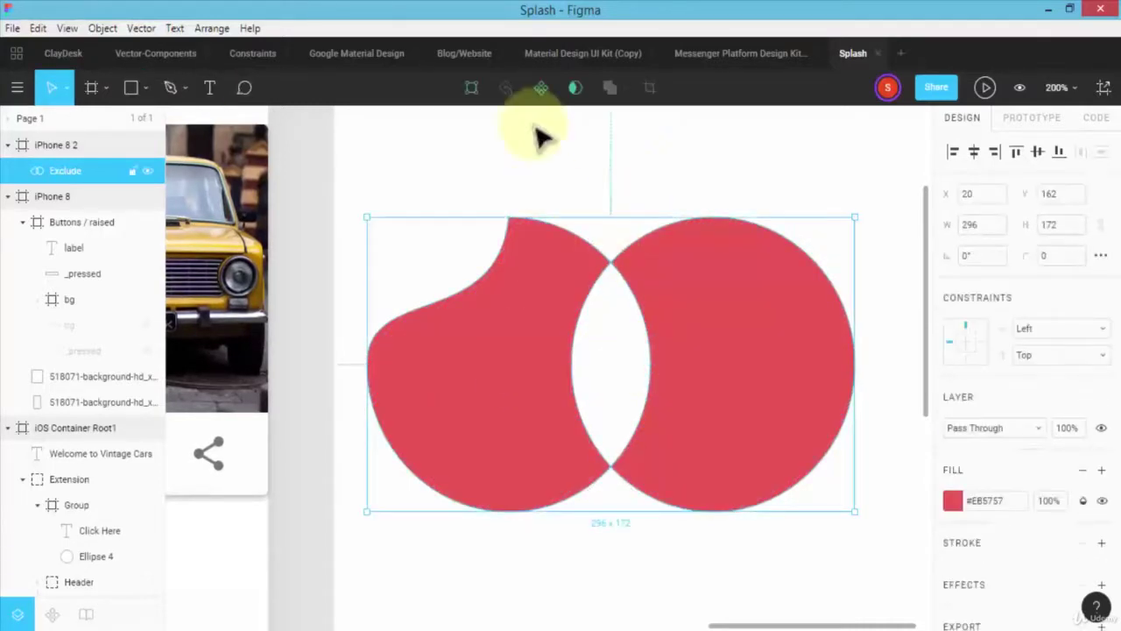
- Reselect the red shape and drag its top-left corner to scale it to 50 × 29
{"action": "left_click", "coordinate": [569, 184]}
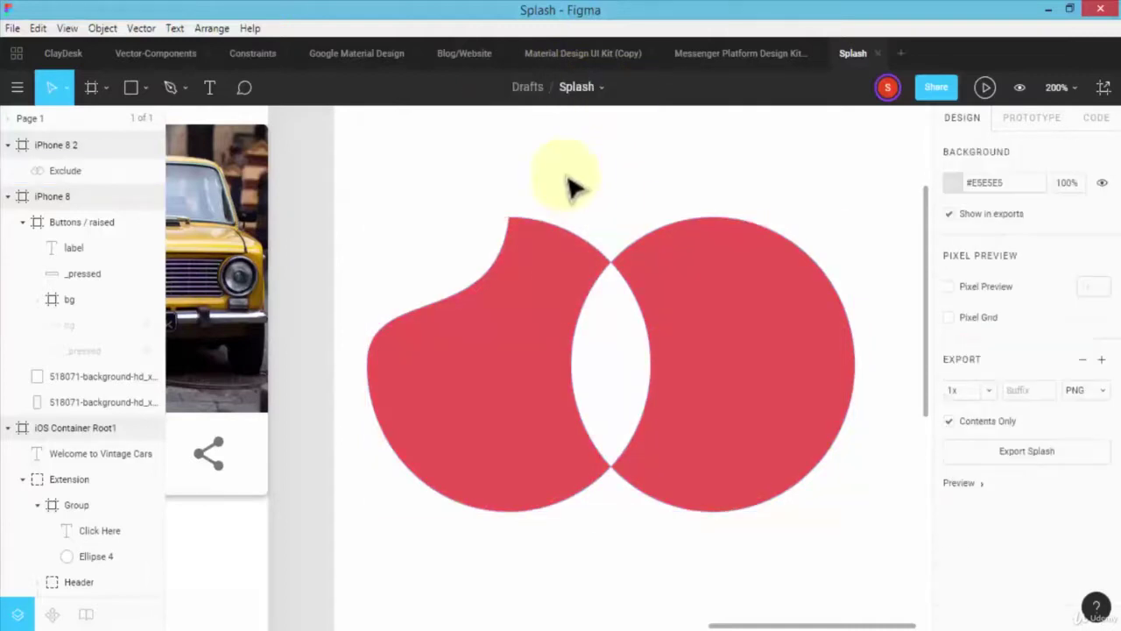
{"action": "left_click", "coordinate": [551, 312]}
{"action": "left_click", "coordinate": [623, 89]}
{"action": "left_click", "coordinate": [521, 331]}
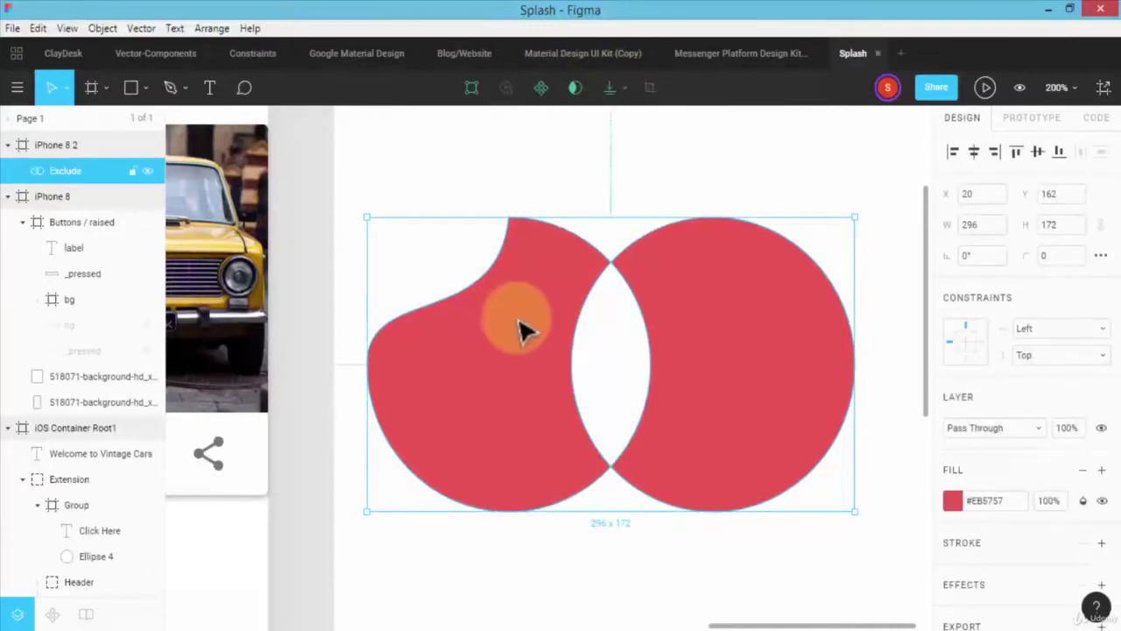
{"action": "left_click_drag", "start_coordinate": [538, 388], "coordinate": [552, 336]}
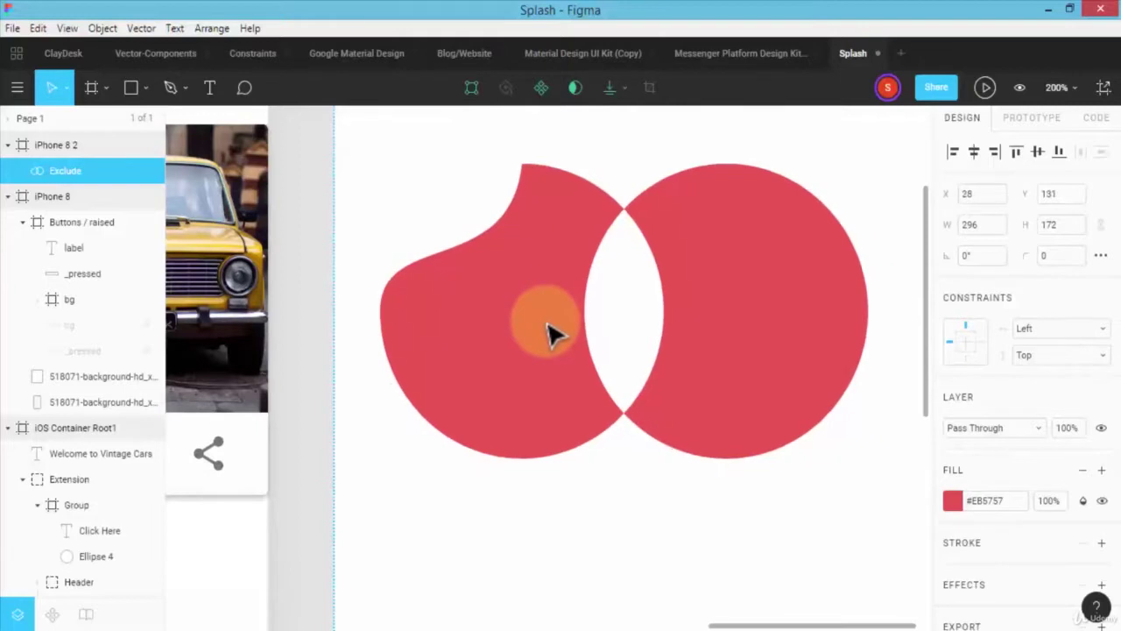
{"action": "double_click", "coordinate": [567, 317]}
{"action": "key", "text": "Escape"}
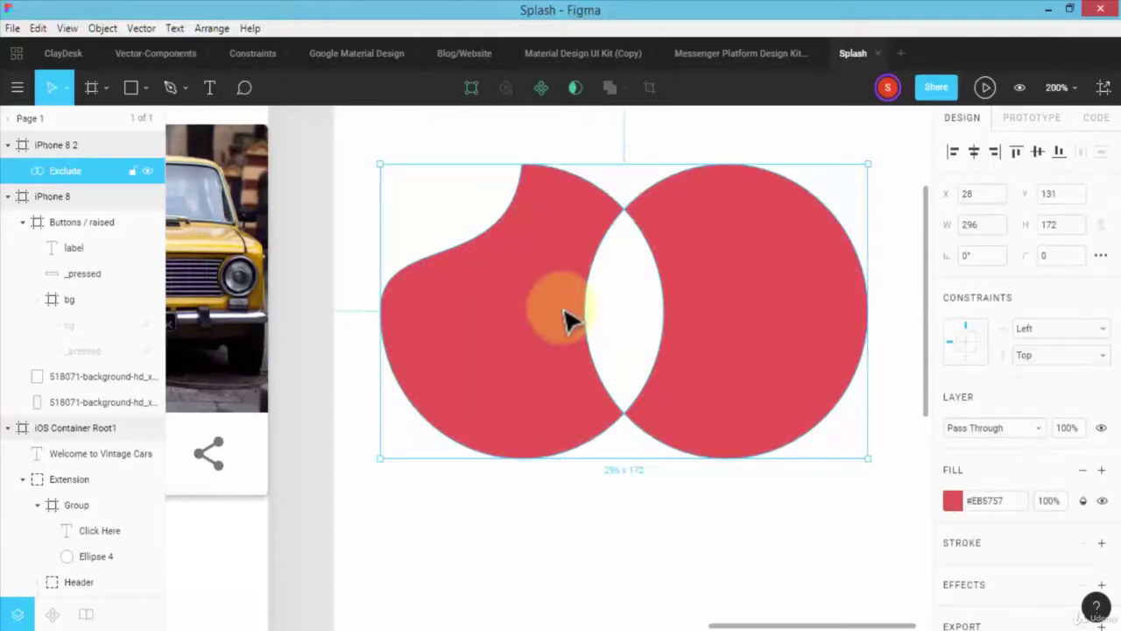
{"action": "left_click_drag", "start_coordinate": [564, 311], "coordinate": [571, 366]}
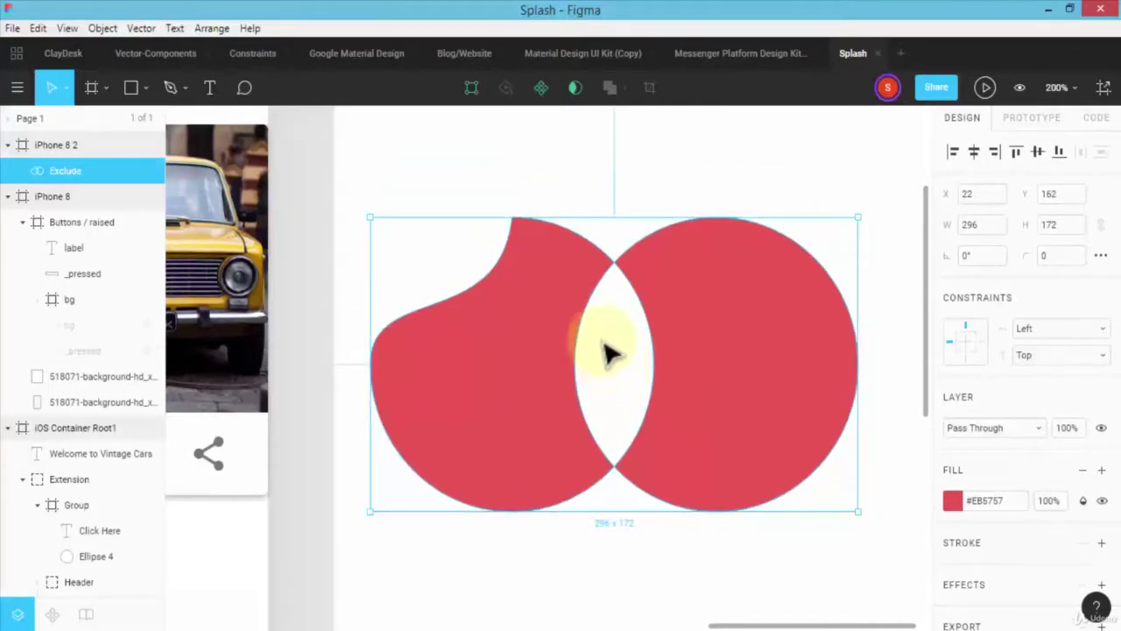
{"action": "left_click_drag", "start_coordinate": [370, 220], "coordinate": [508, 444]}
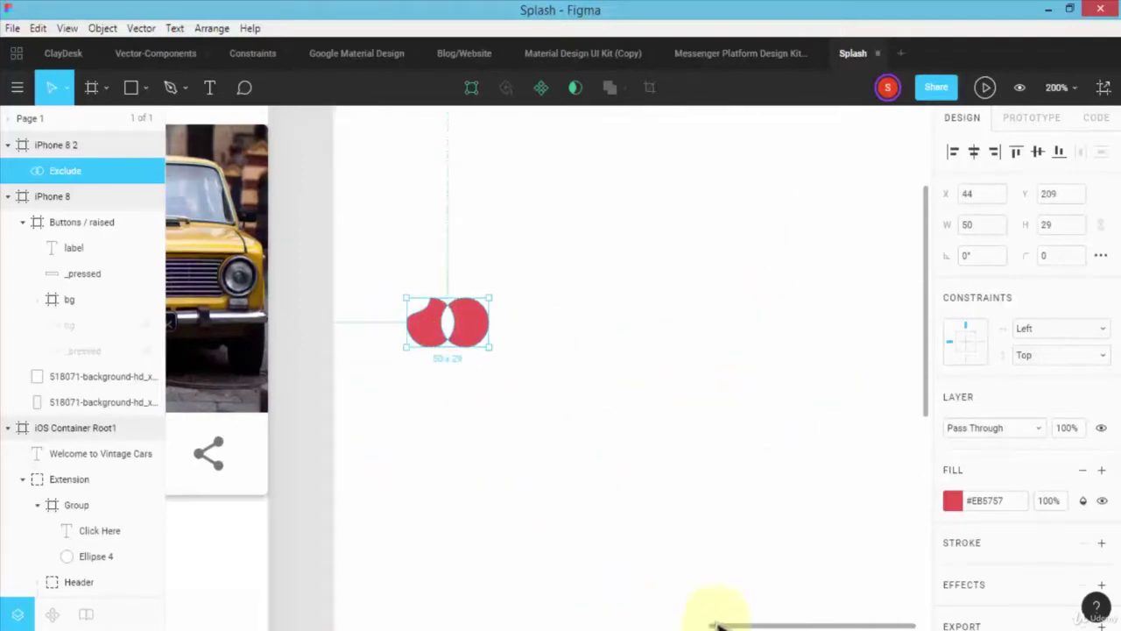
- Move the red shape into iOS Container Root2 between the car cards
{"action": "left_click_drag", "start_coordinate": [717, 625], "coordinate": [589, 624]}
{"action": "left_click_drag", "start_coordinate": [894, 326], "coordinate": [784, 430]}
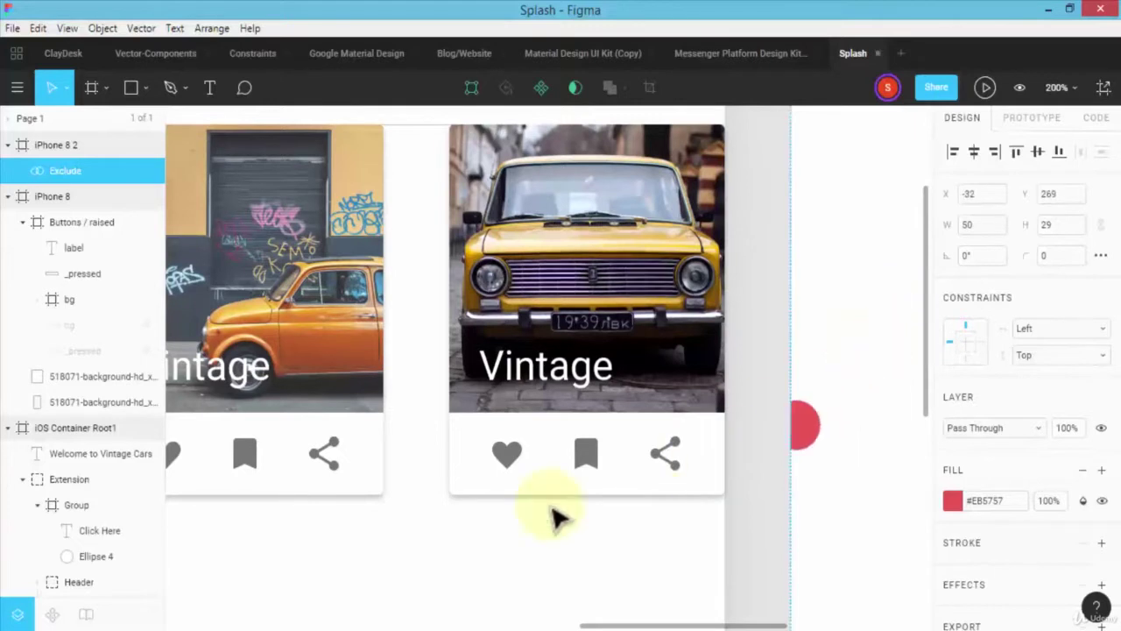
{"action": "left_click_drag", "start_coordinate": [558, 519], "coordinate": [369, 566]}
{"action": "left_click_drag", "start_coordinate": [593, 625], "coordinate": [568, 625]}
{"action": "scroll", "coordinate": [601, 430], "scroll_direction": "down", "scroll_amount": 3}
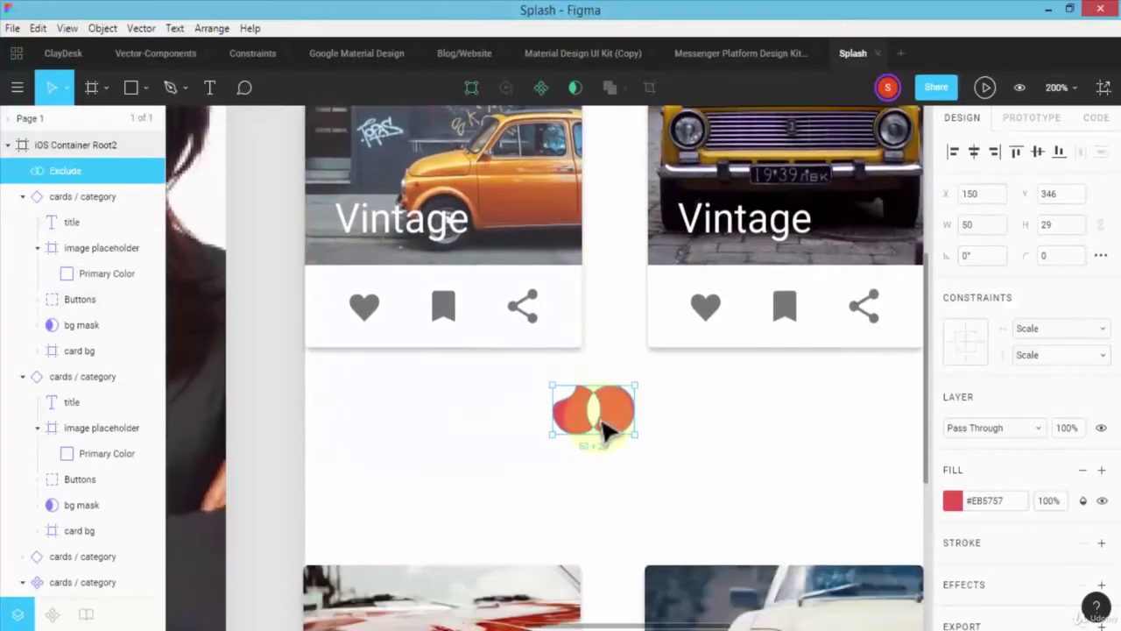
- At 100% zoom, enlarge the red shape to 141 × 80 and centre it between the cards
{"action": "key", "text": "shift+0"}
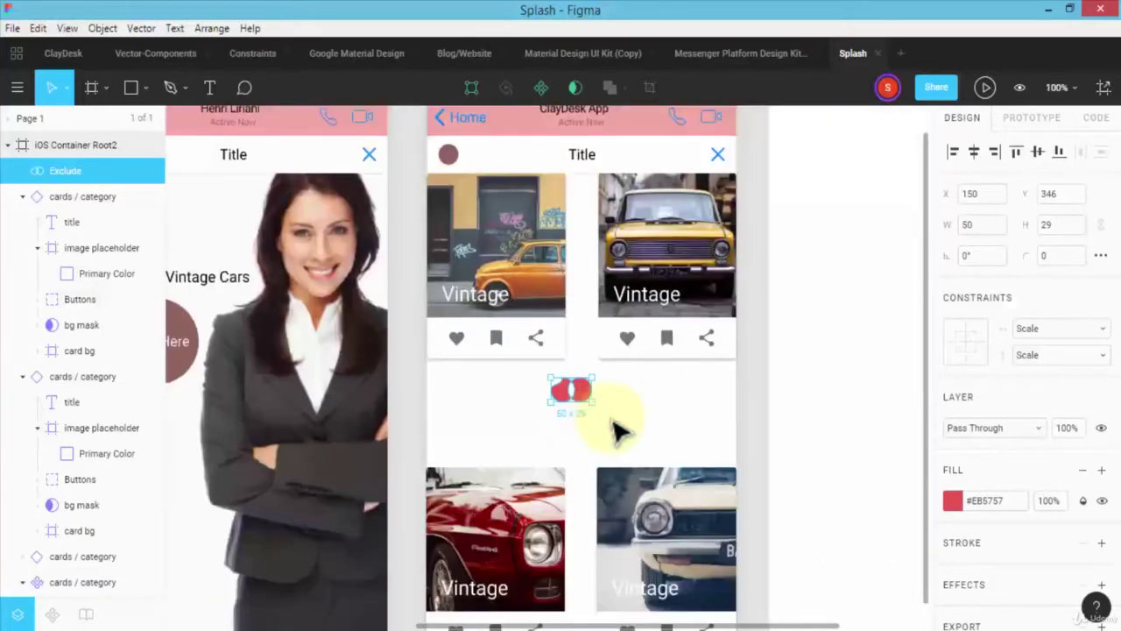
{"action": "left_click_drag", "start_coordinate": [594, 404], "coordinate": [599, 431]}
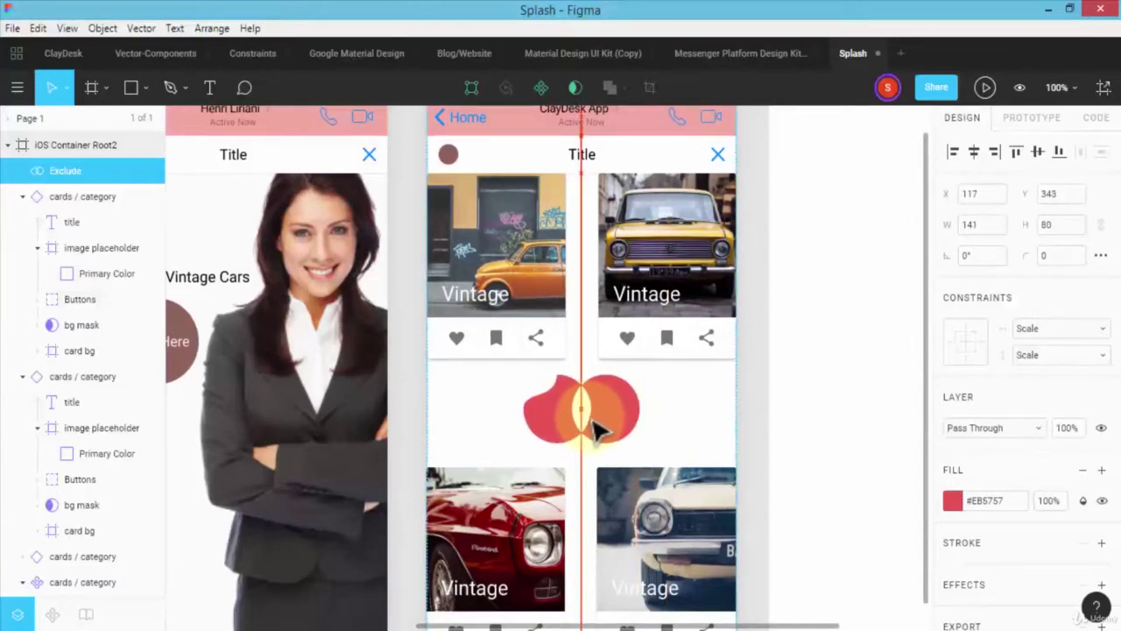
{"action": "left_click", "coordinate": [813, 382]}
{"action": "left_click", "coordinate": [831, 382]}
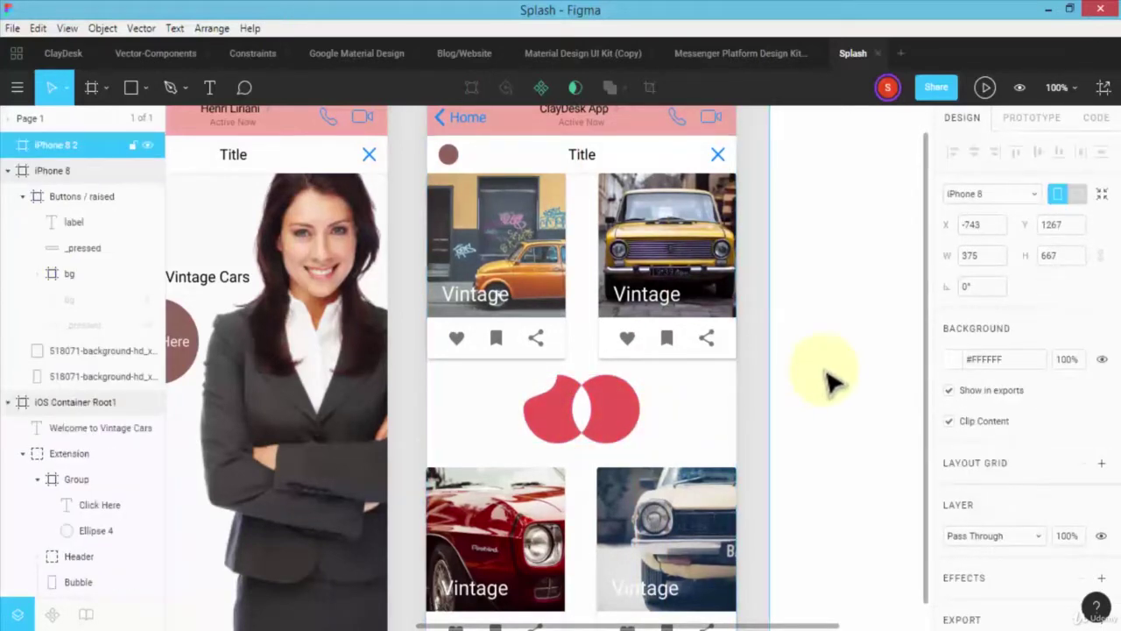
{"action": "left_click", "coordinate": [829, 380]}
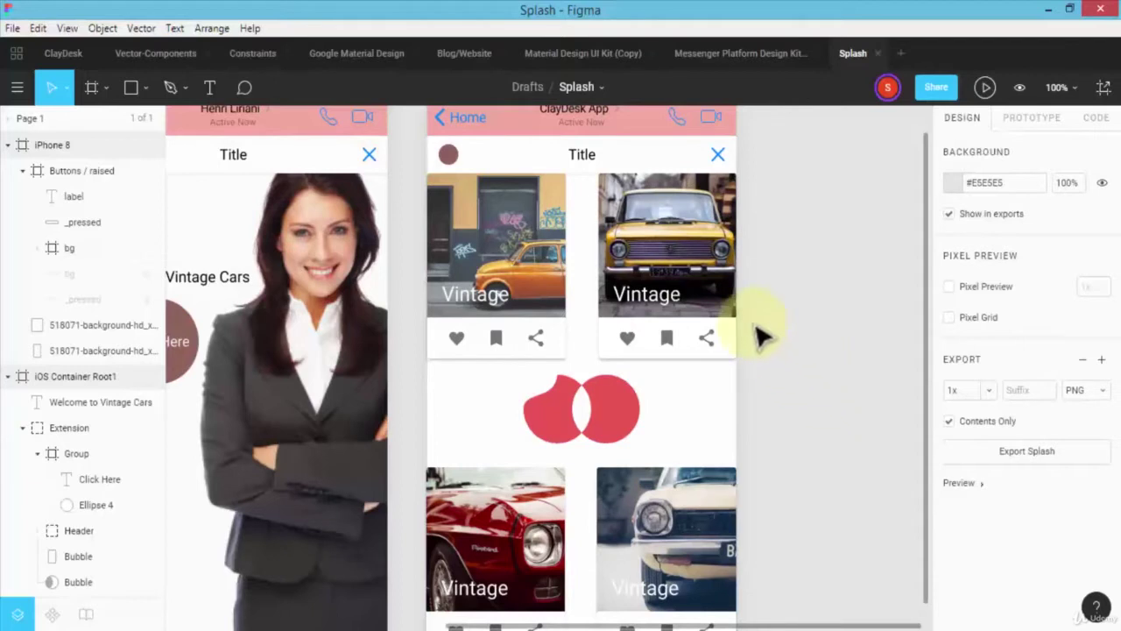
- Change the red shape's solid #EB5757 fill to a Linear gradient fading toward the top
{"action": "double_click", "coordinate": [631, 423]}
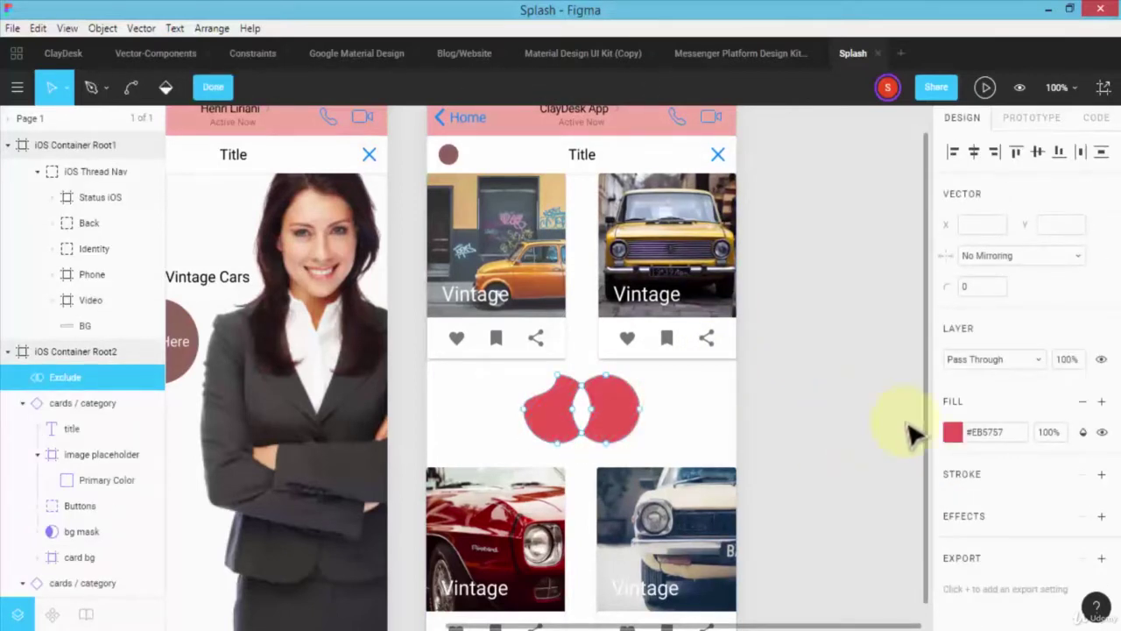
{"action": "left_click", "coordinate": [963, 433]}
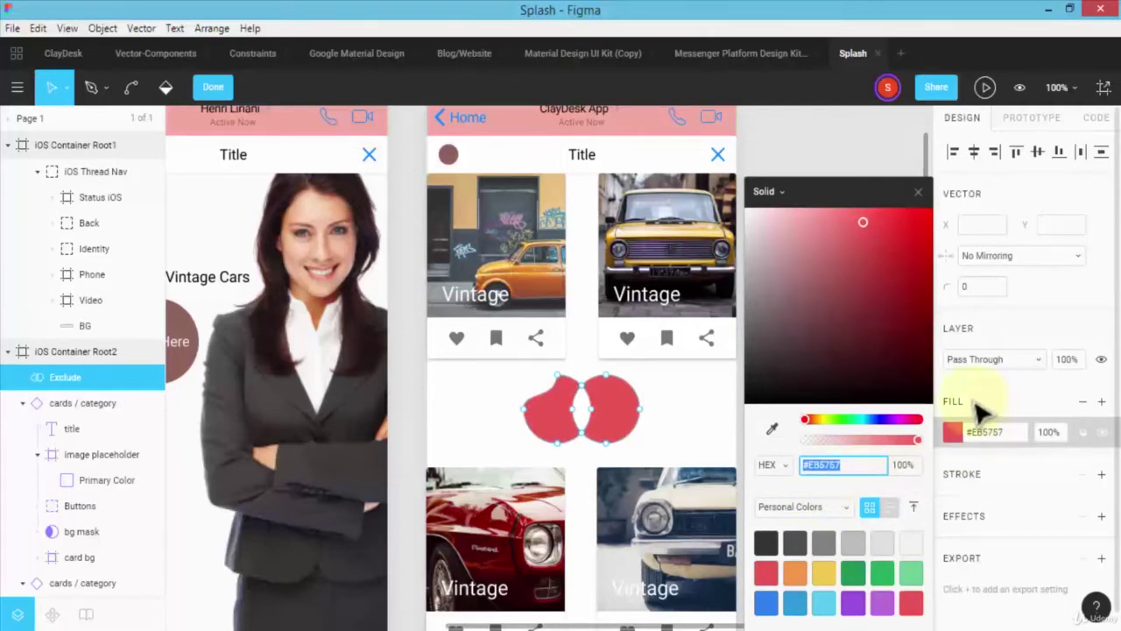
{"action": "left_click", "coordinate": [767, 192]}
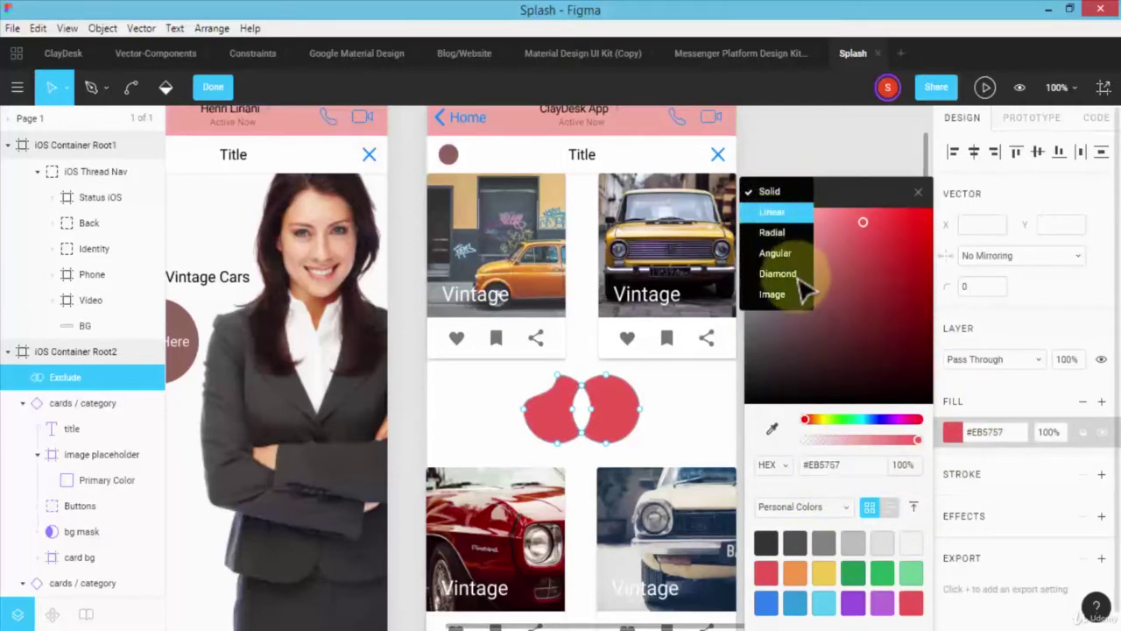
{"action": "key", "text": "Return"}
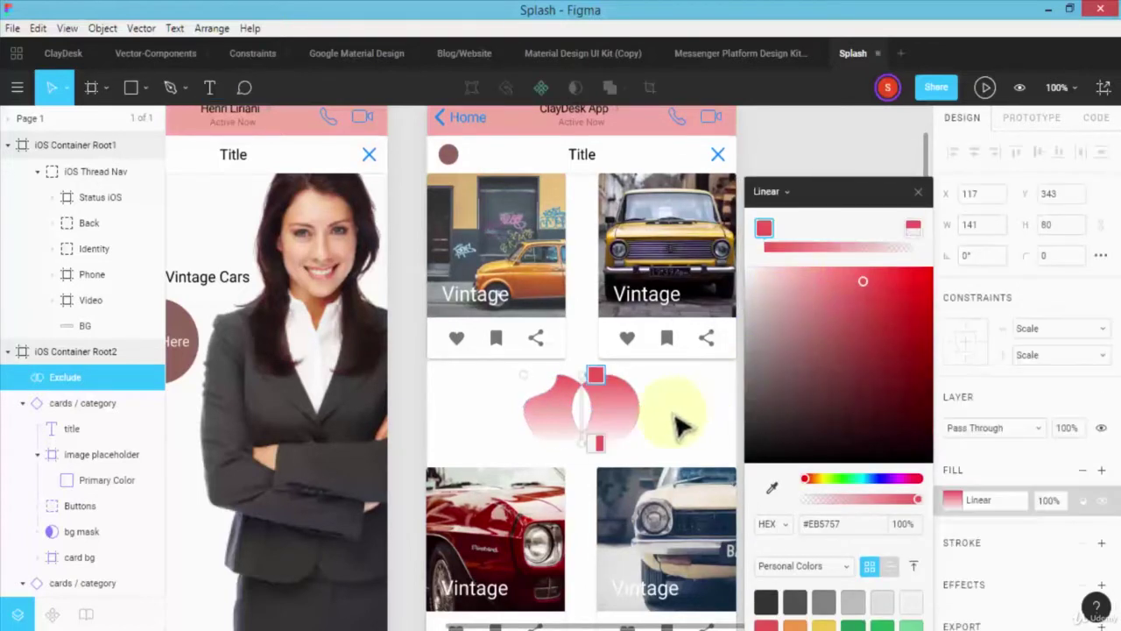
{"action": "left_click", "coordinate": [837, 150]}
{"action": "left_click", "coordinate": [837, 151]}
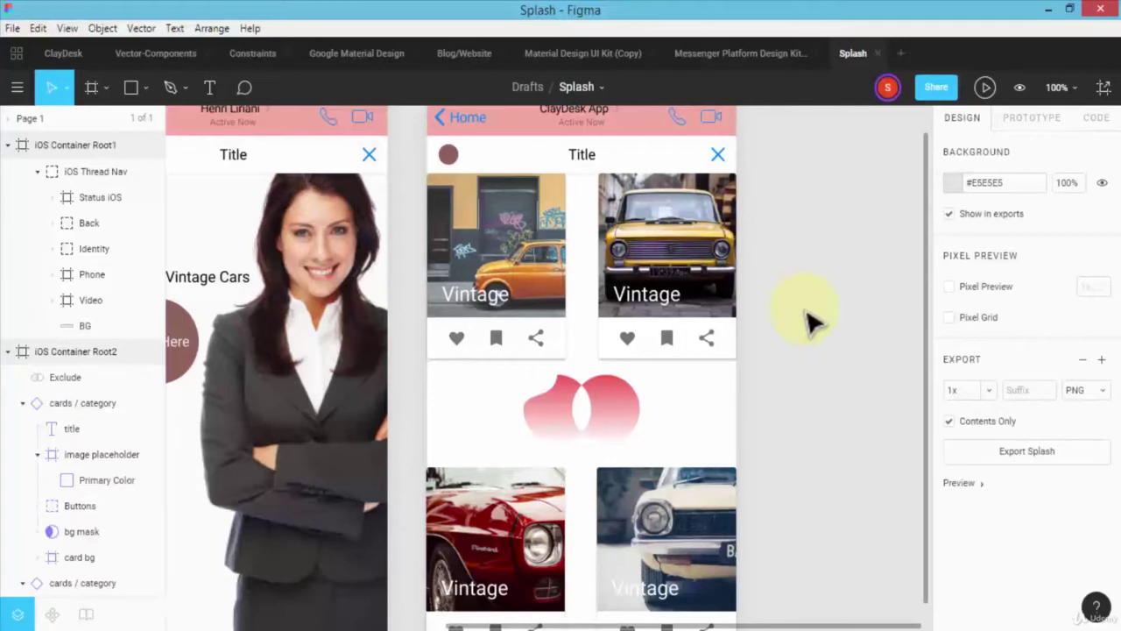
{"action": "key", "text": "minus"}
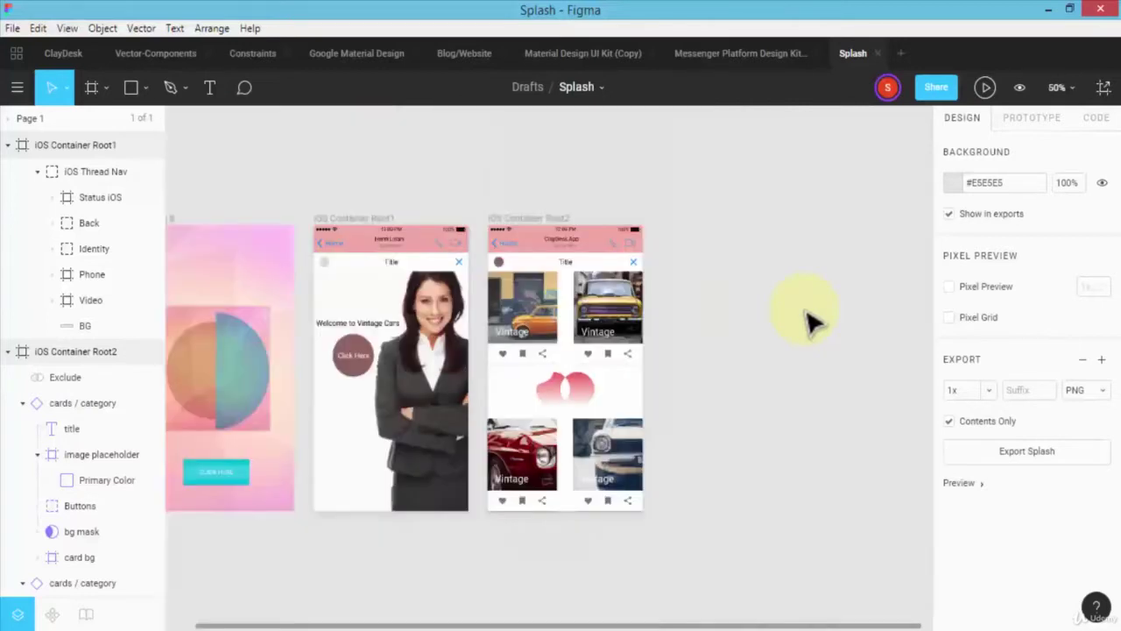